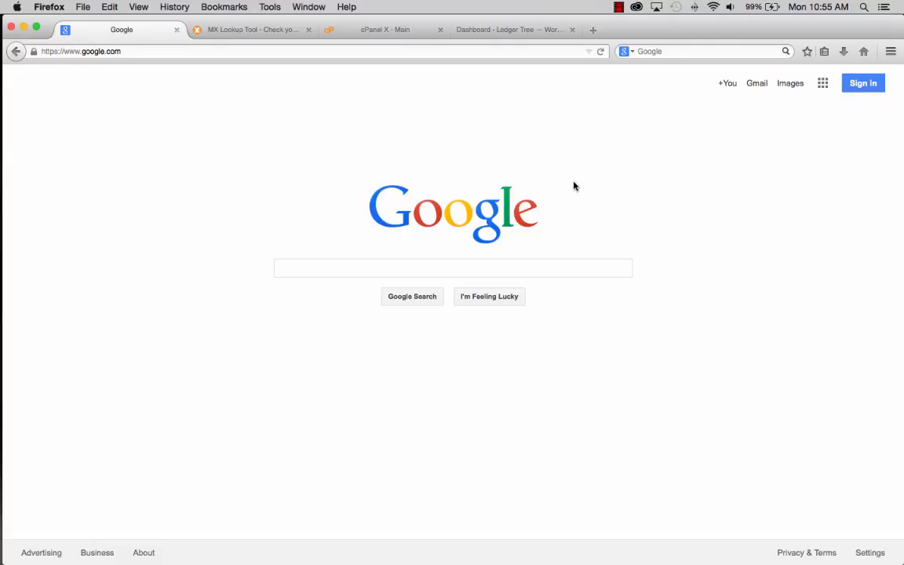
- Search Google for 'google apps' and start the Google Apps for Work sign-up
{"action": "left_click", "coordinate": [292, 268]}
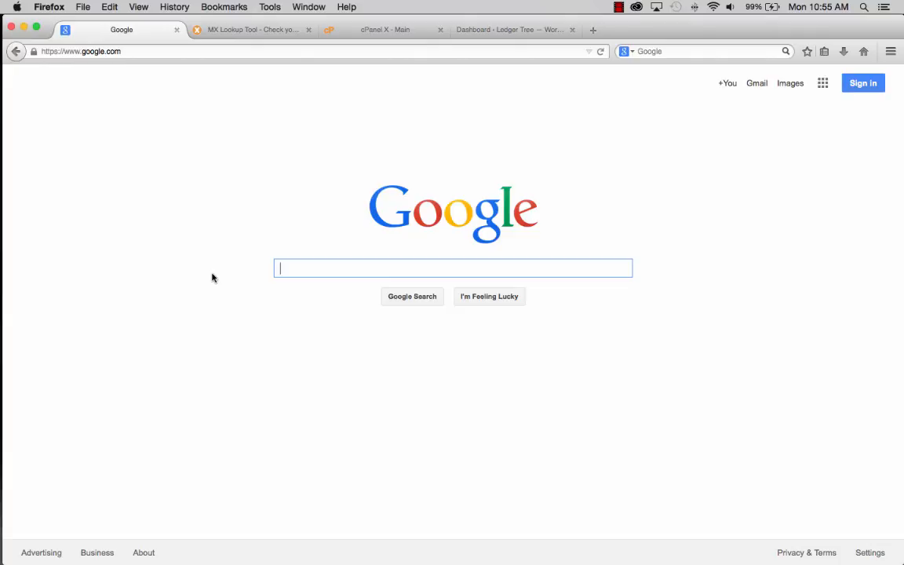
{"action": "type", "text": "google apps"}
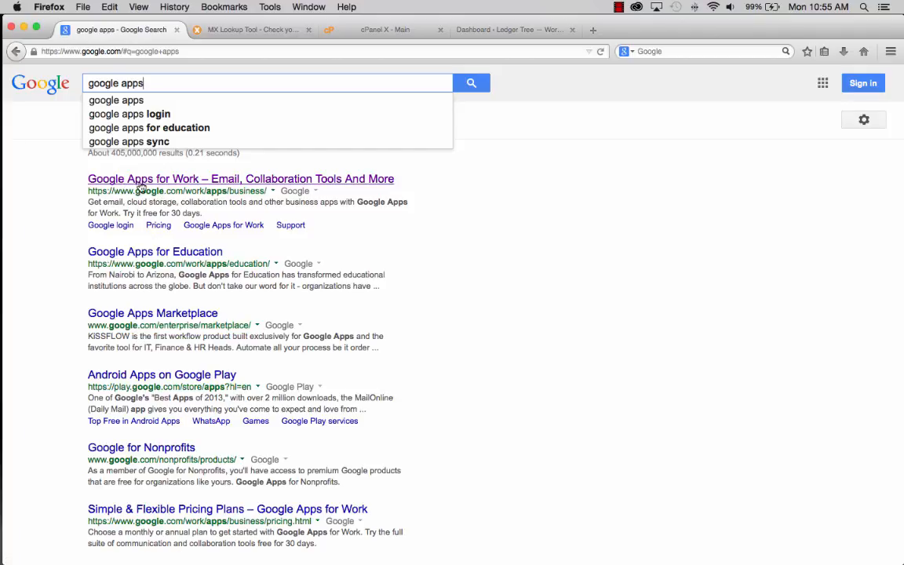
{"action": "left_click", "coordinate": [141, 182]}
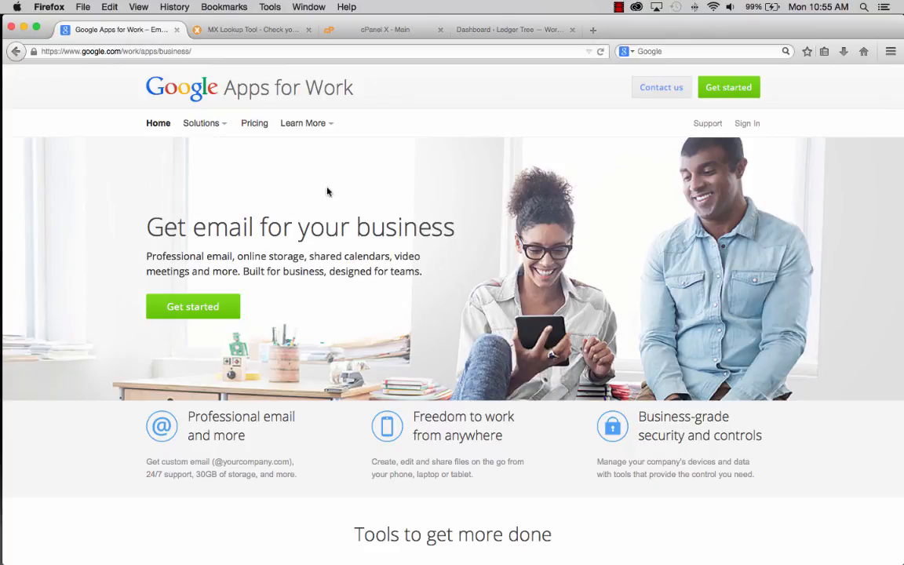
{"action": "left_click", "coordinate": [734, 89]}
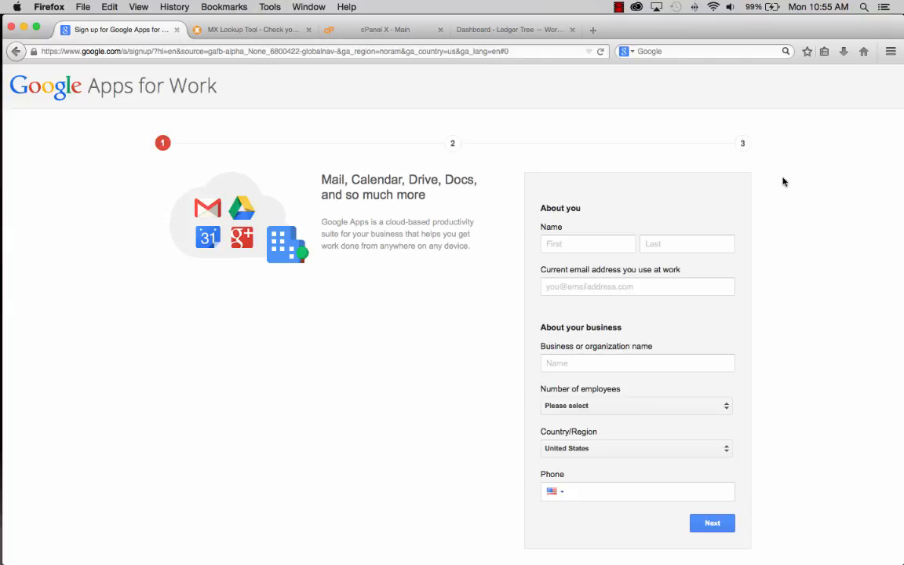
- Enter the user's first name, last name and work e-mail address in the form
{"action": "left_click", "coordinate": [569, 242]}
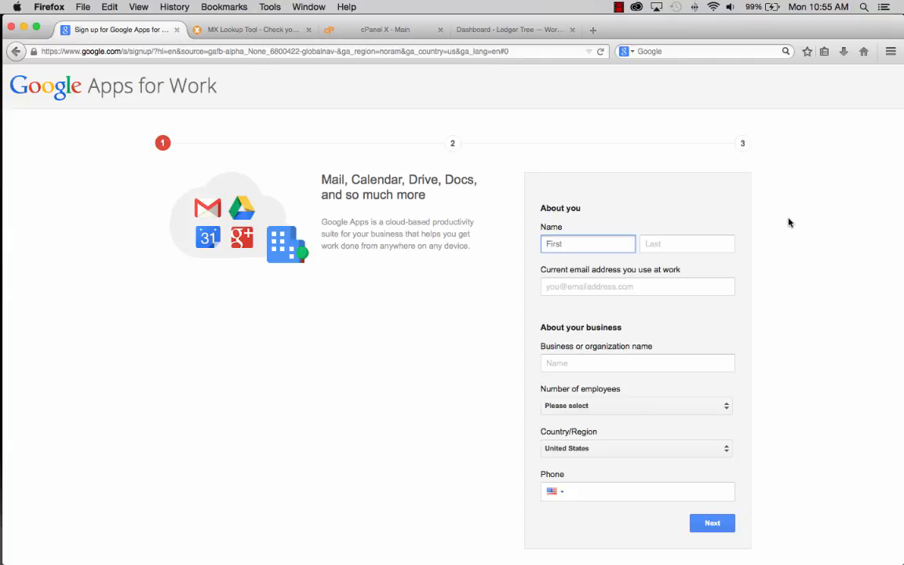
{"action": "key", "text": "Tab"}
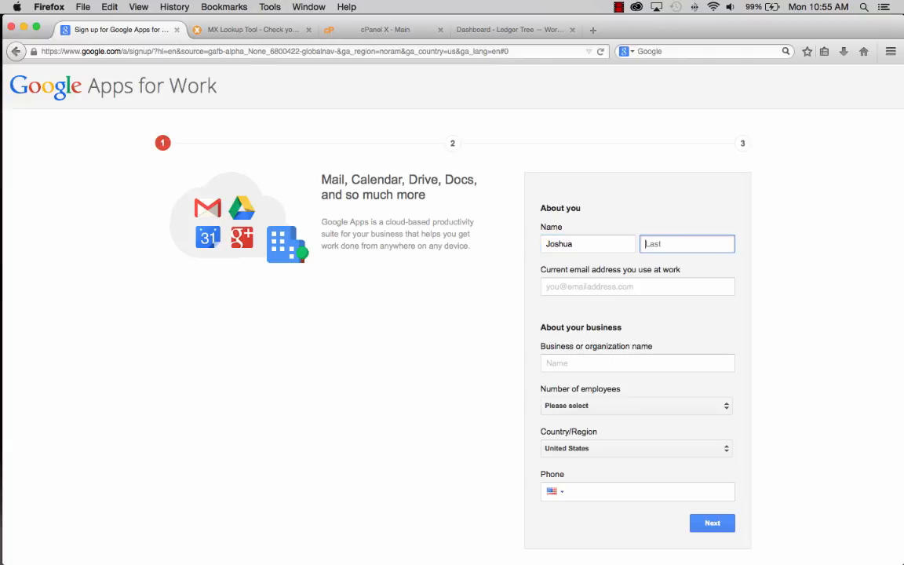
{"action": "key", "text": "Tab"}
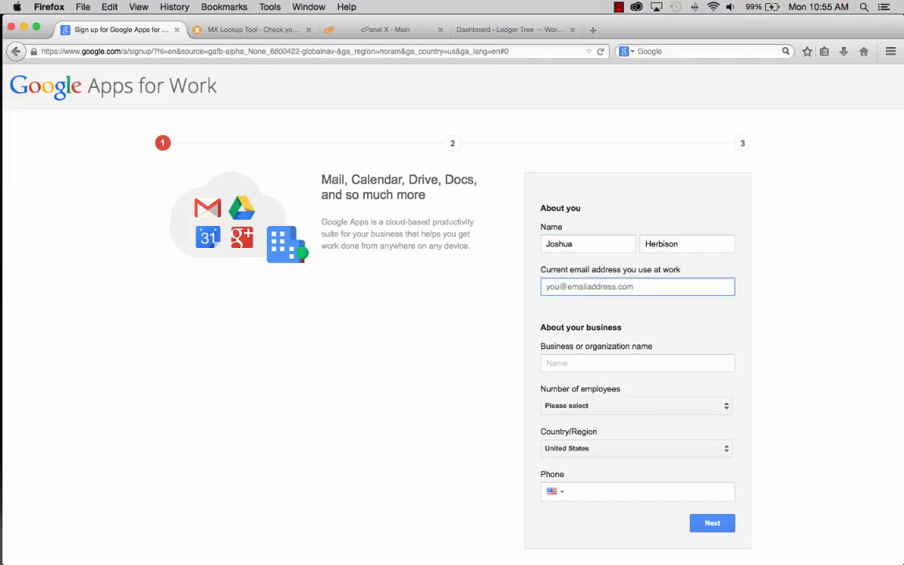
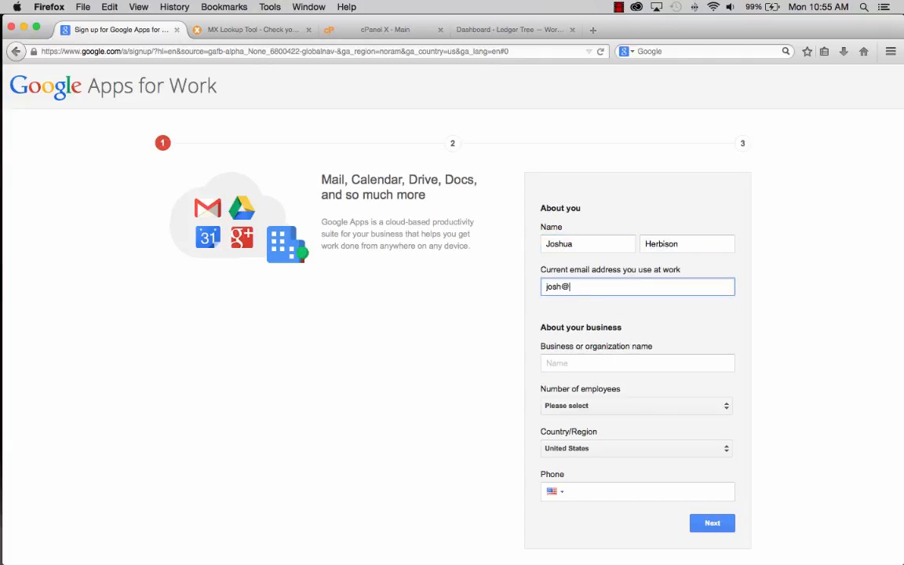
- Enter 'Ledger Tree' as the business name, fixing a typo along the way
{"action": "left_click", "coordinate": [605, 365]}
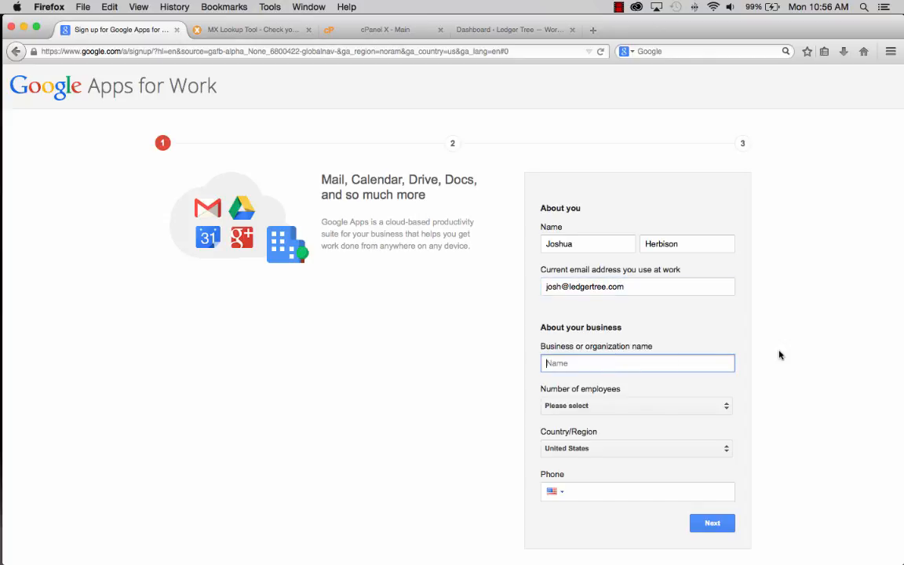
{"action": "type", "text": "Ledger Tree"}
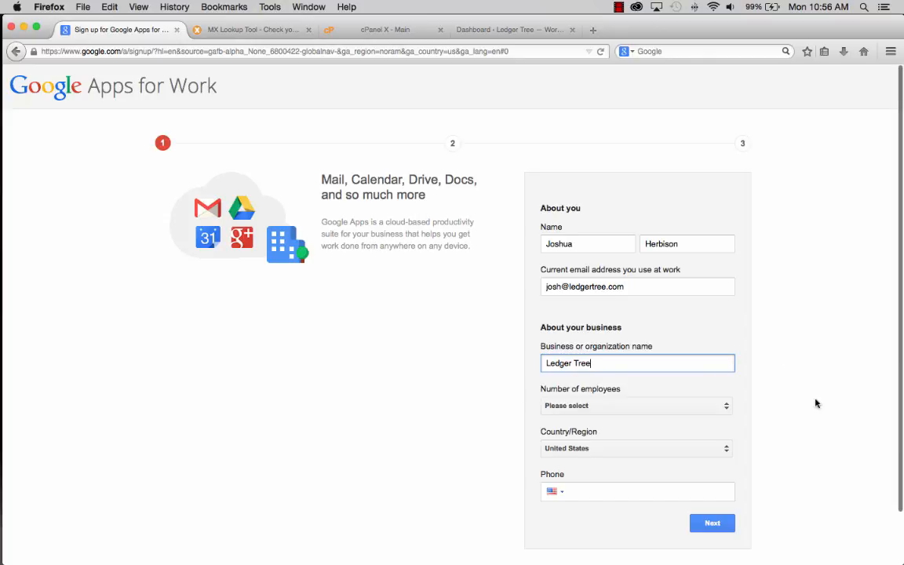
- Set Number of employees to '1 employee' and continue to the next sign-up step
{"action": "left_click", "coordinate": [634, 408]}
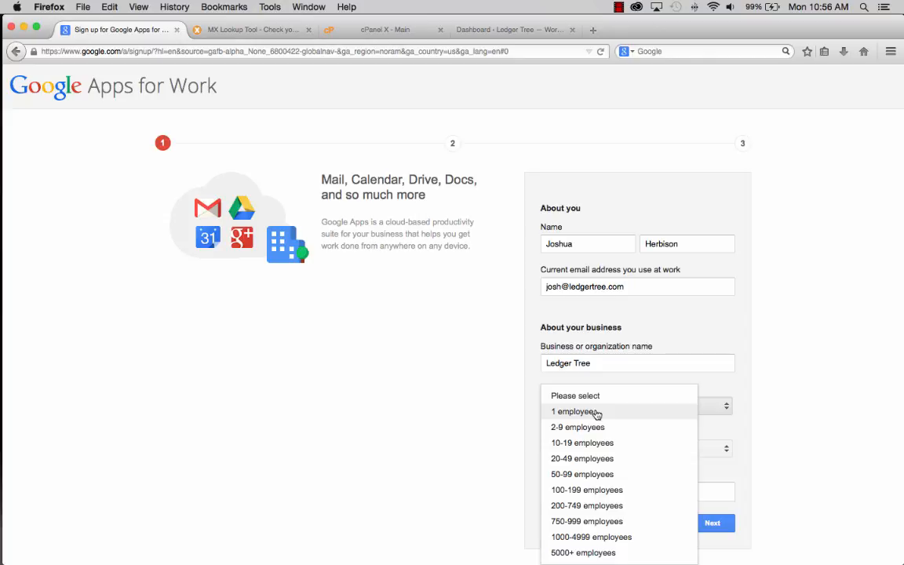
{"action": "left_click", "coordinate": [597, 414]}
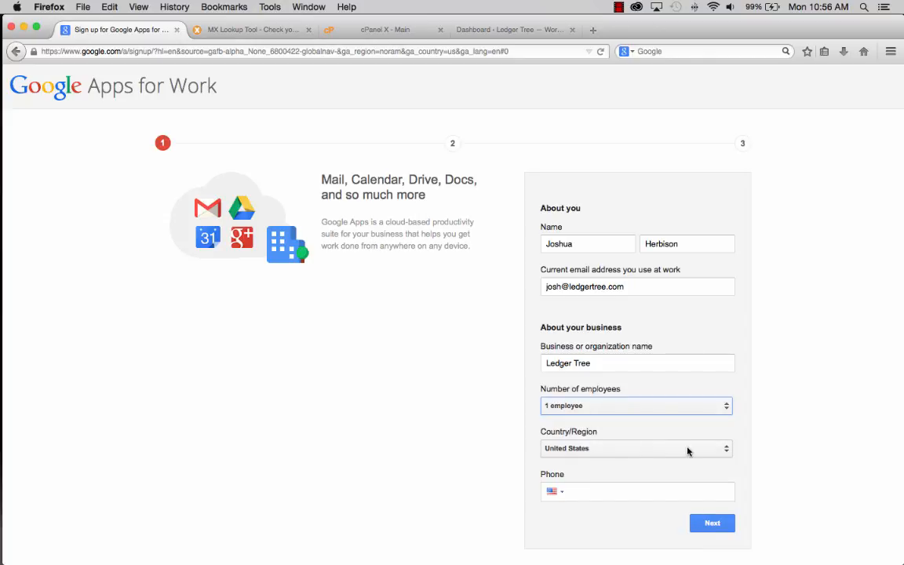
{"action": "left_click", "coordinate": [600, 491]}
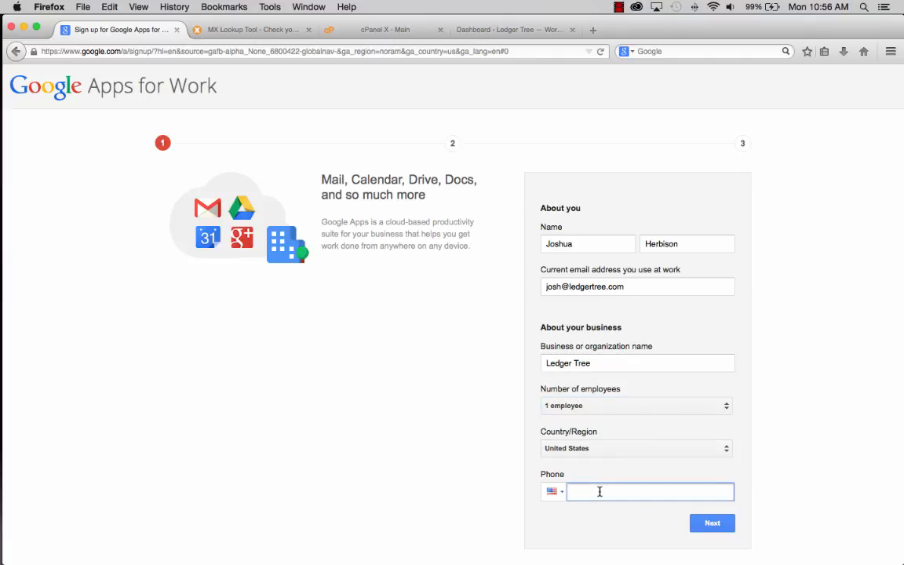
{"action": "left_click", "coordinate": [719, 530]}
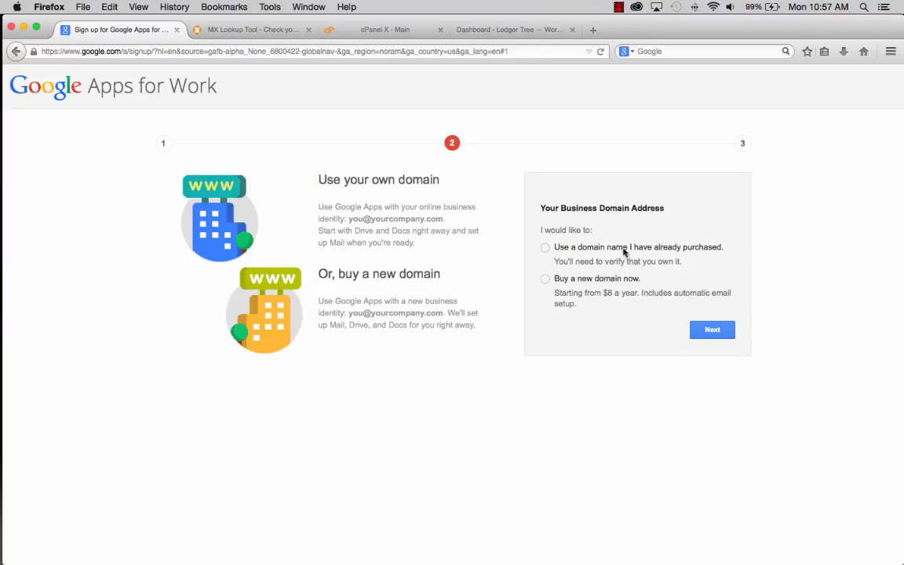
- Choose to use an already purchased domain, enter ledgertree.com, and continue
{"action": "left_click", "coordinate": [544, 248]}
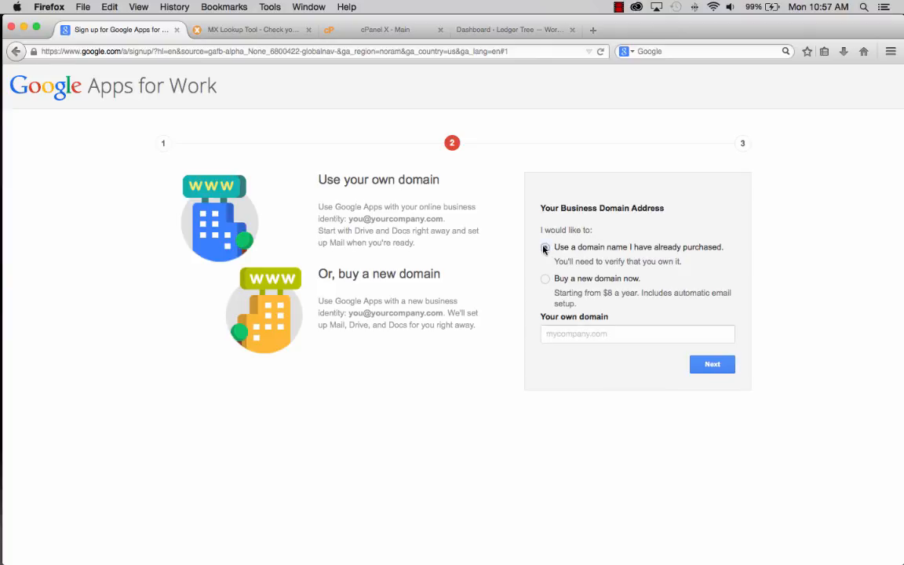
{"action": "left_click", "coordinate": [600, 333]}
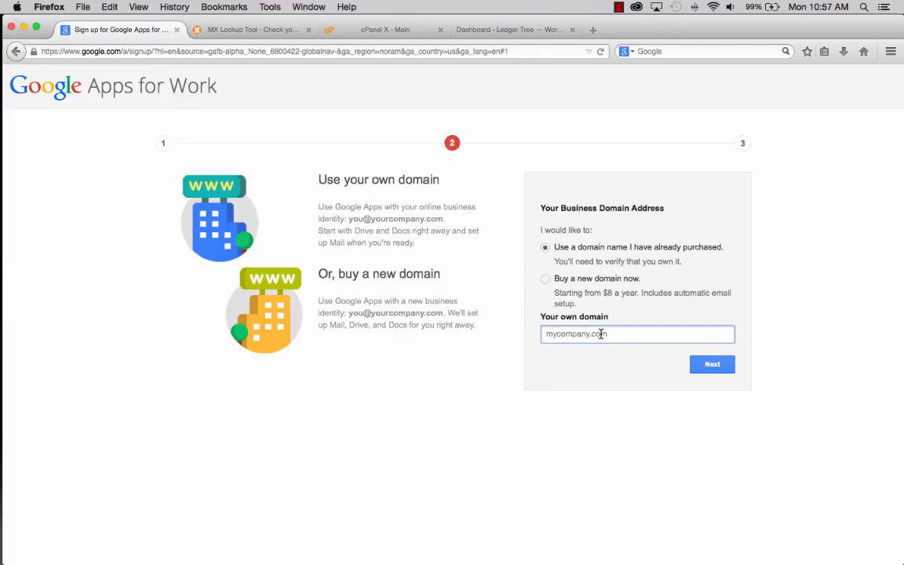
{"action": "type", "text": "ledgre"}
{"action": "key", "text": "BackSpace"}
{"action": "key", "text": "BackSpace"}
{"action": "type", "text": "ertree.com"}
{"action": "left_click", "coordinate": [711, 365]}
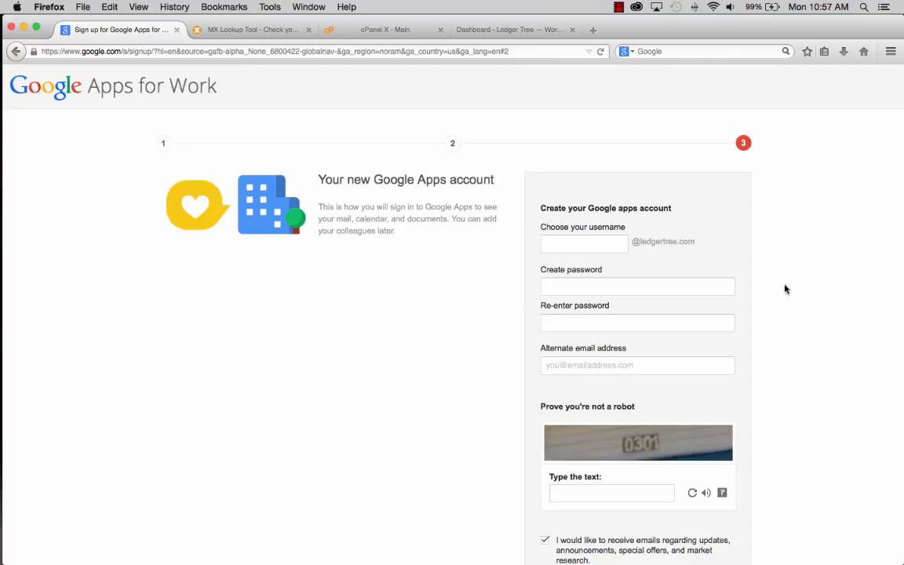
- Choose an account username, then enter and confirm the account password
{"action": "left_click", "coordinate": [572, 242]}
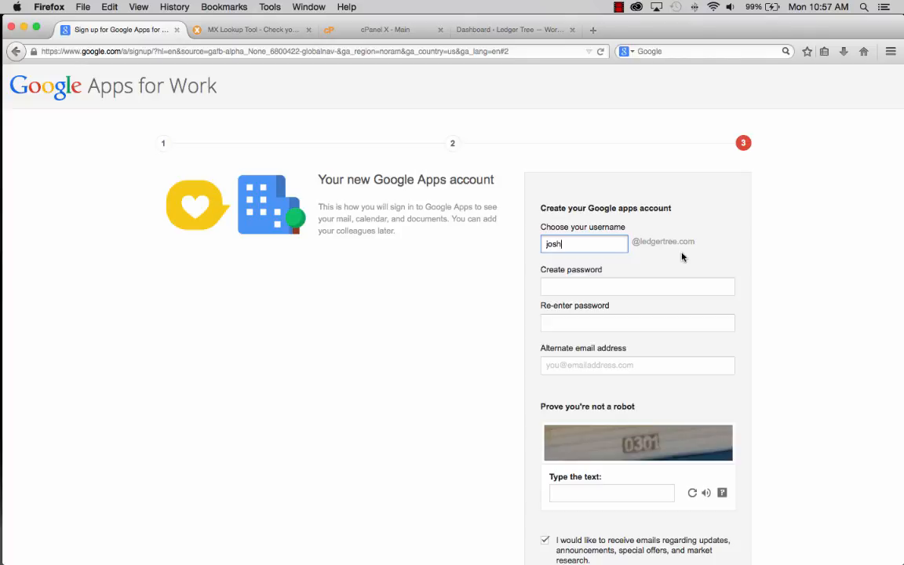
{"action": "left_click", "coordinate": [576, 283]}
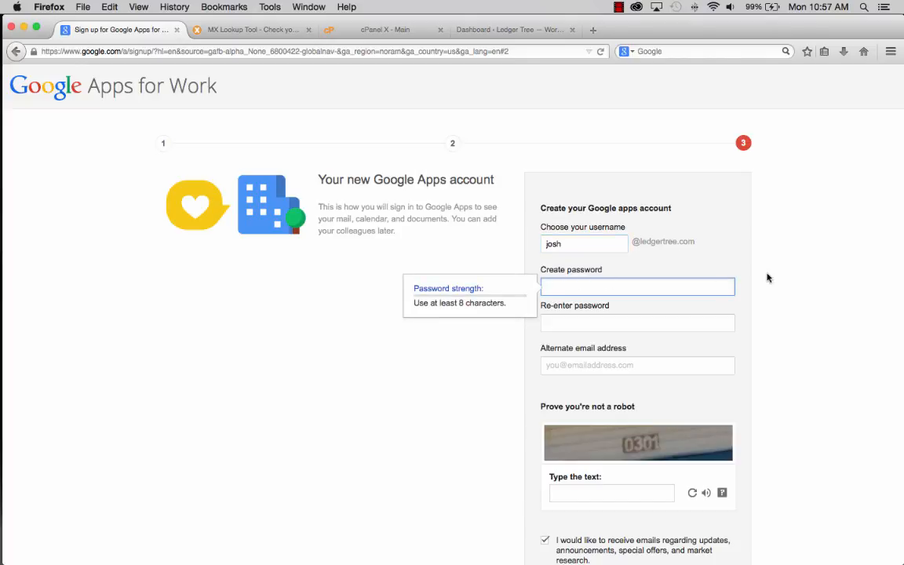
{"action": "type", "text": "**********"}
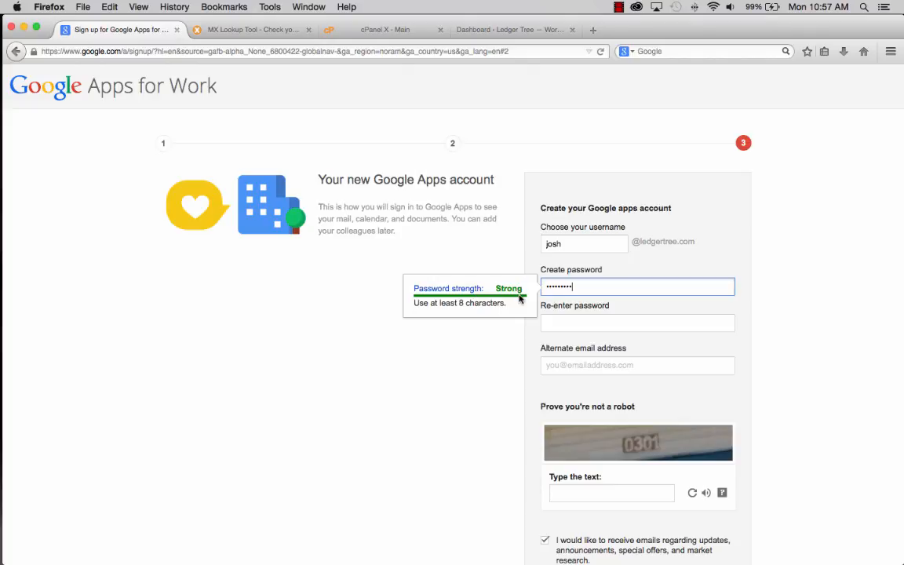
{"action": "left_click", "coordinate": [582, 320]}
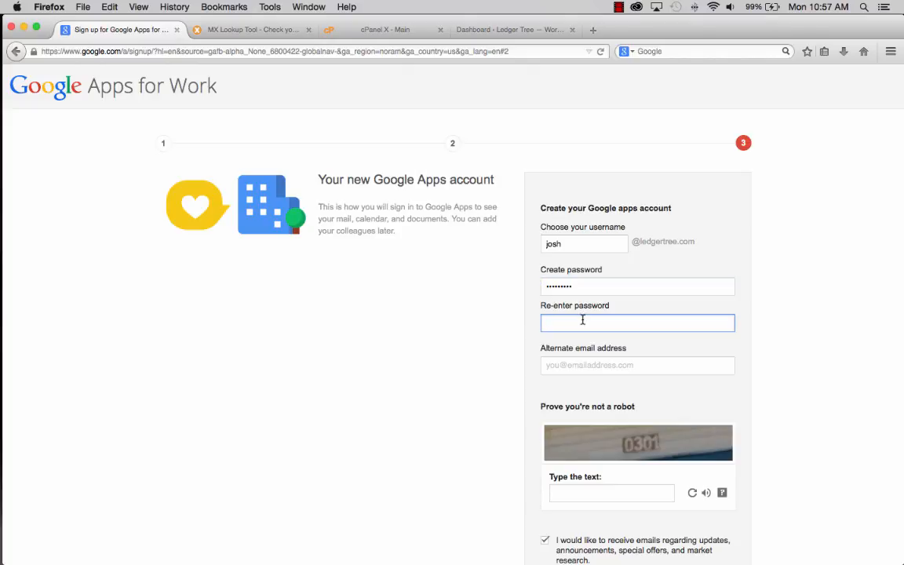
{"action": "type", "text": "•••••••••"}
- Add an alternate e-mail, pass the robot check, decline promo e-mails, accept terms and submit
{"action": "left_click", "coordinate": [586, 363]}
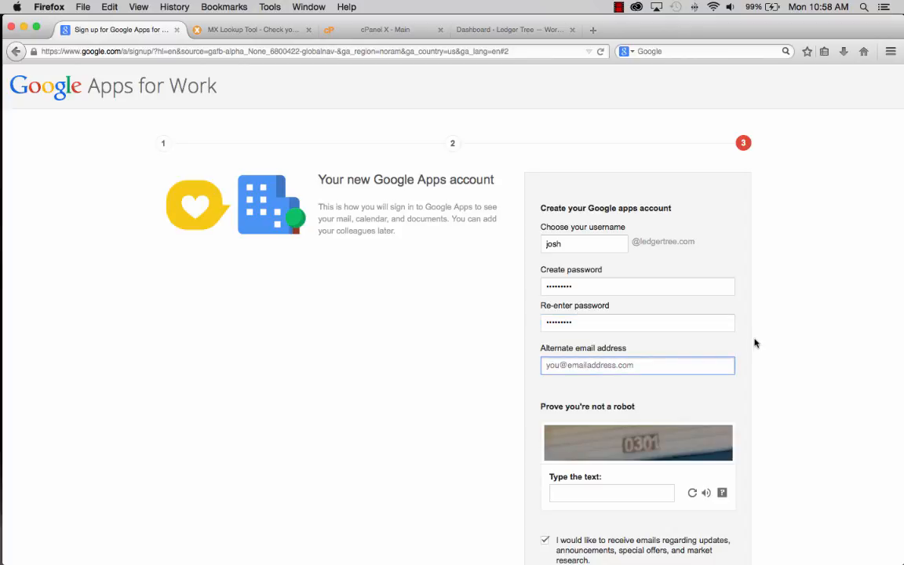
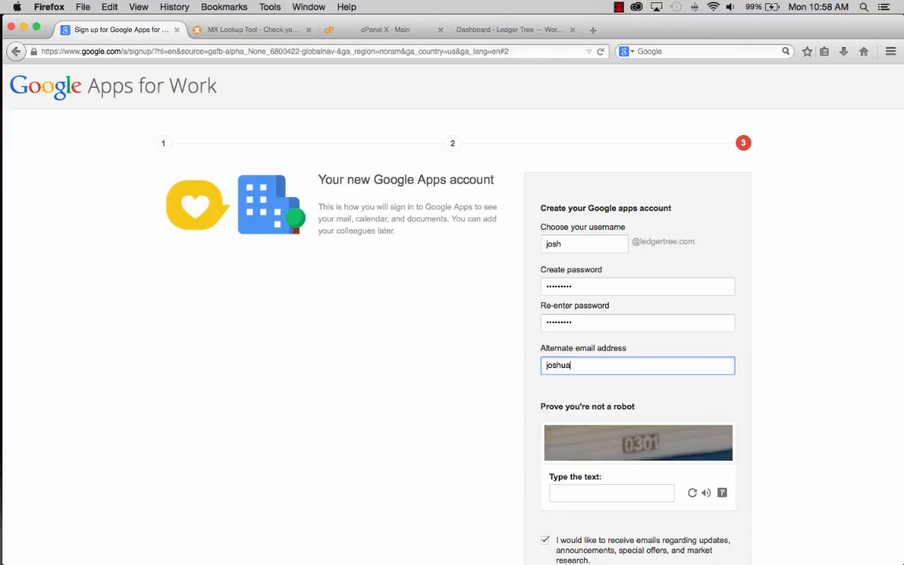
{"action": "scroll", "coordinate": [759, 343], "scroll_direction": "down", "scroll_amount": 5}
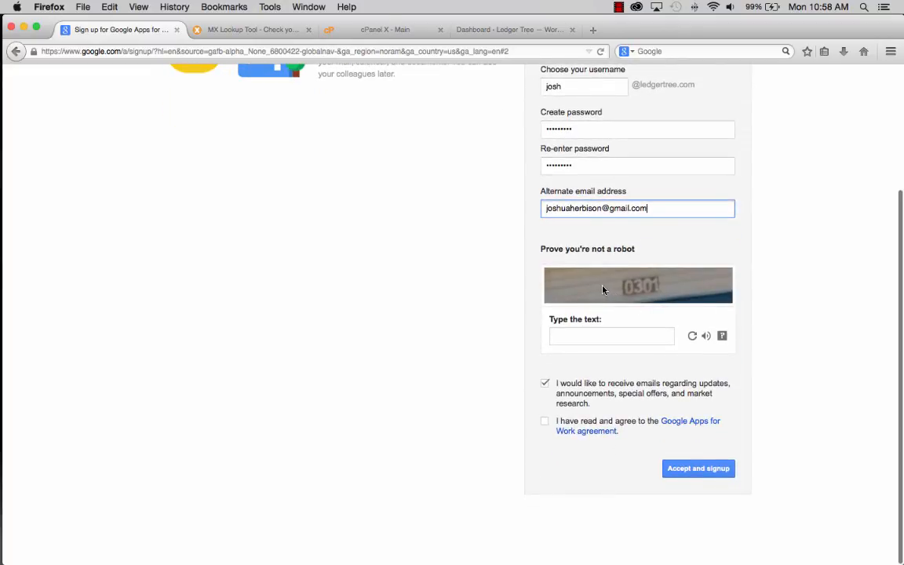
{"action": "left_click", "coordinate": [579, 336]}
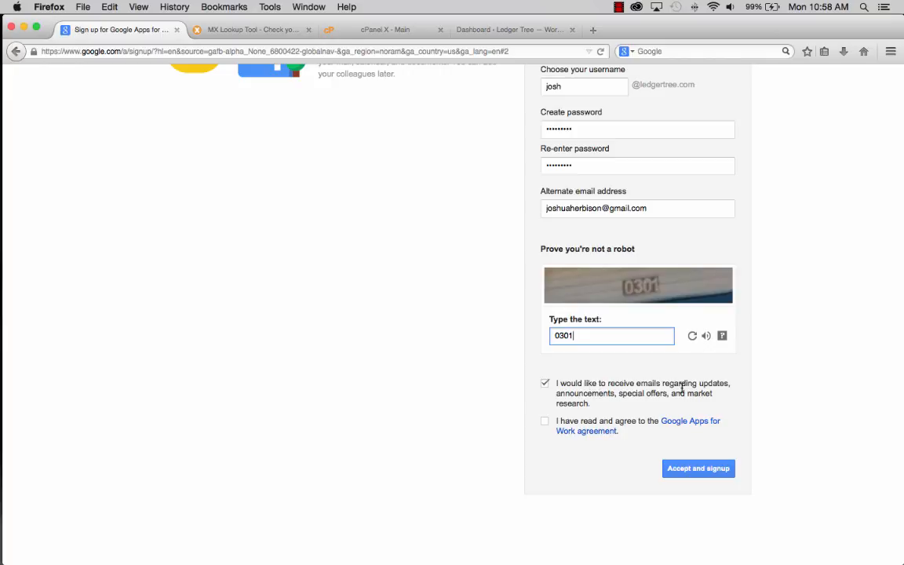
{"action": "left_click", "coordinate": [545, 383]}
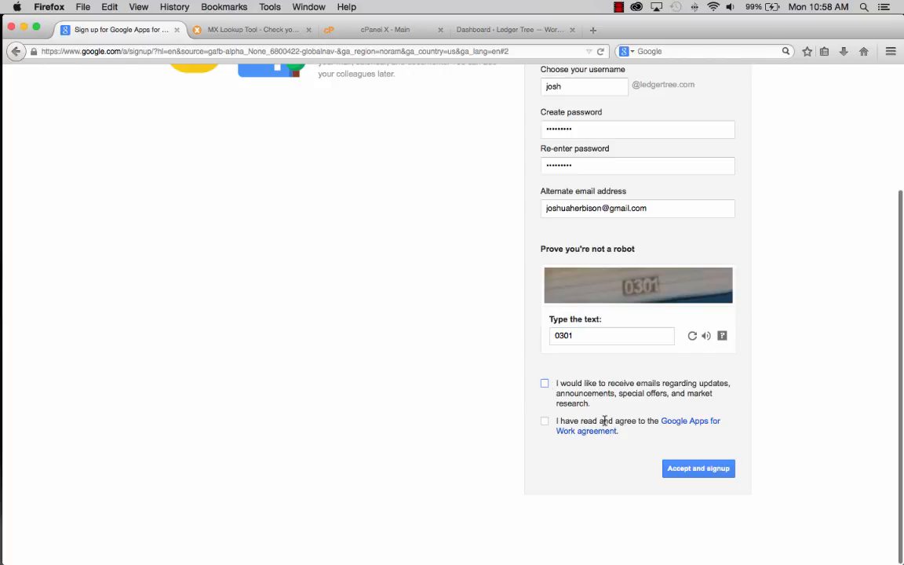
{"action": "left_click", "coordinate": [544, 421]}
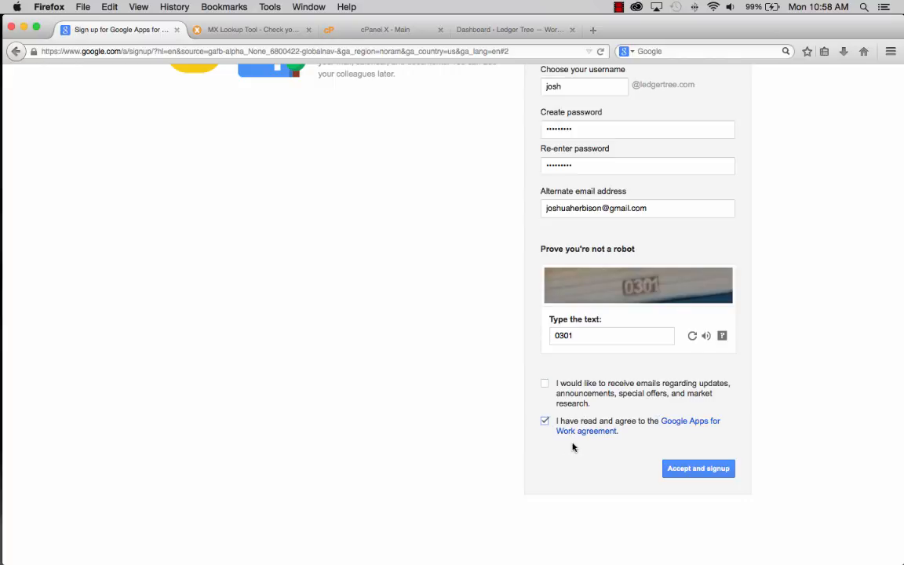
{"action": "left_click", "coordinate": [696, 472]}
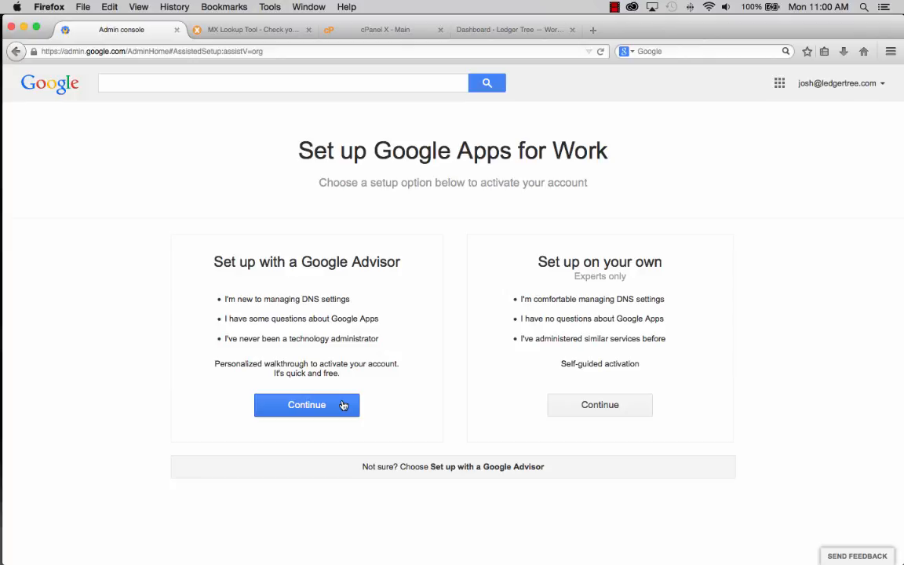
- Continue with 'Set up on your own' and open the Google Apps Team welcome e-mail
{"action": "left_click", "coordinate": [600, 405]}
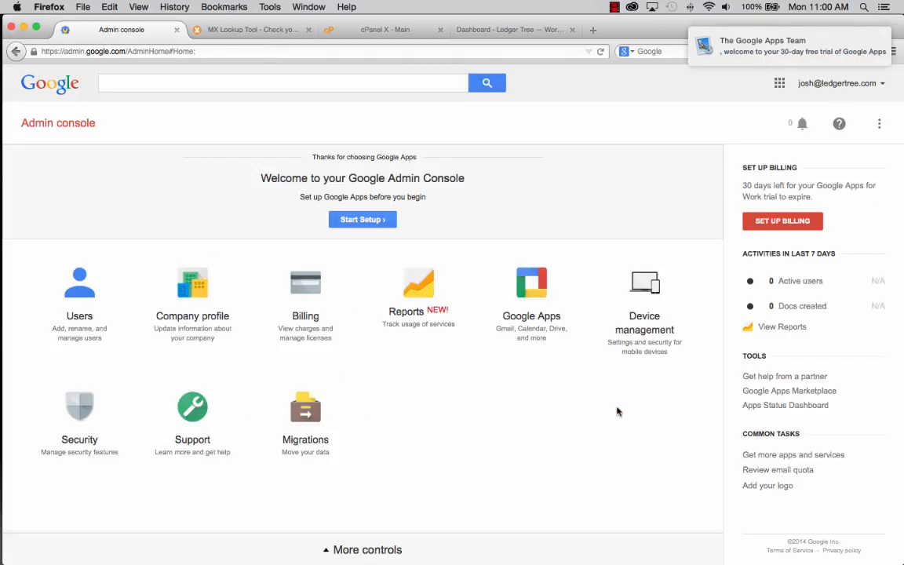
{"action": "left_click", "coordinate": [765, 47]}
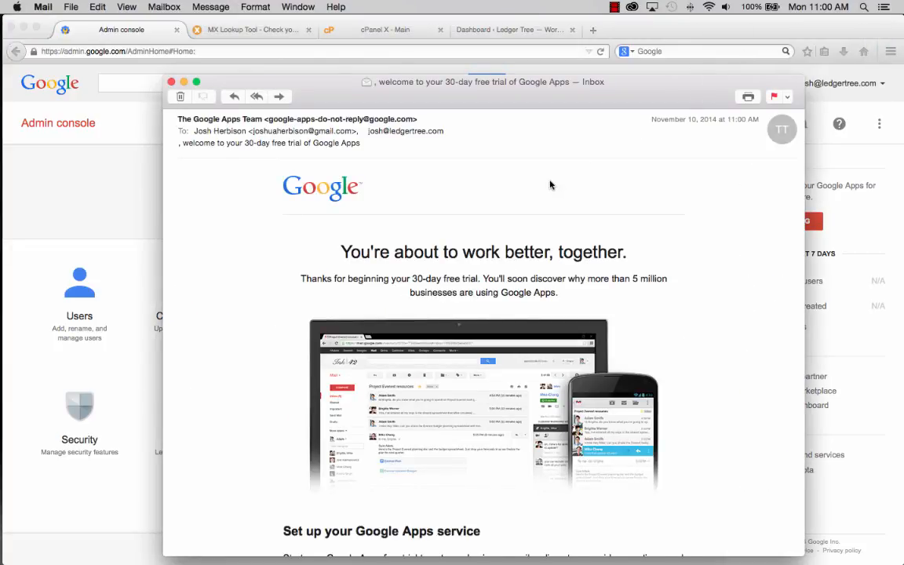
{"action": "scroll", "coordinate": [550, 185], "scroll_direction": "down", "scroll_amount": 10}
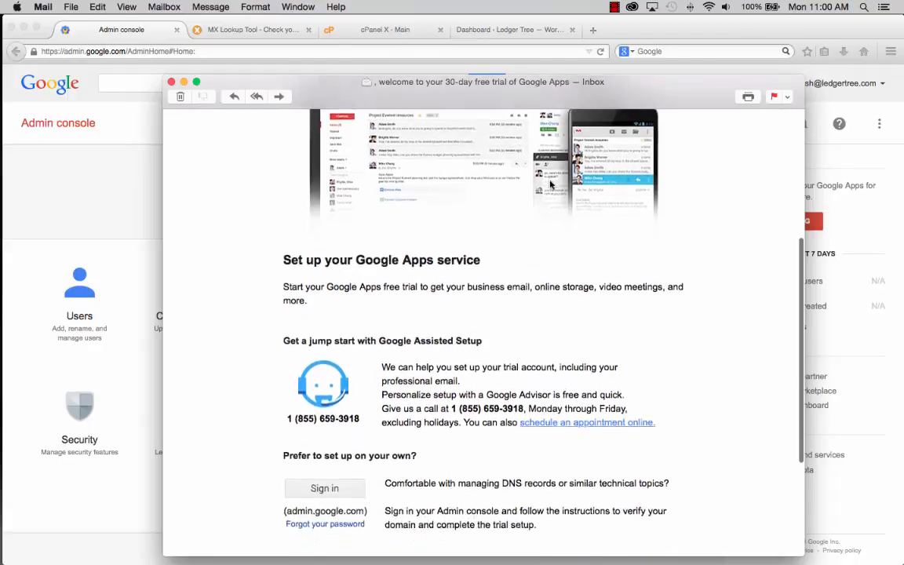
{"action": "scroll", "coordinate": [550, 185], "scroll_direction": "down", "scroll_amount": 3}
{"action": "scroll", "coordinate": [550, 185], "scroll_direction": "down", "scroll_amount": 3}
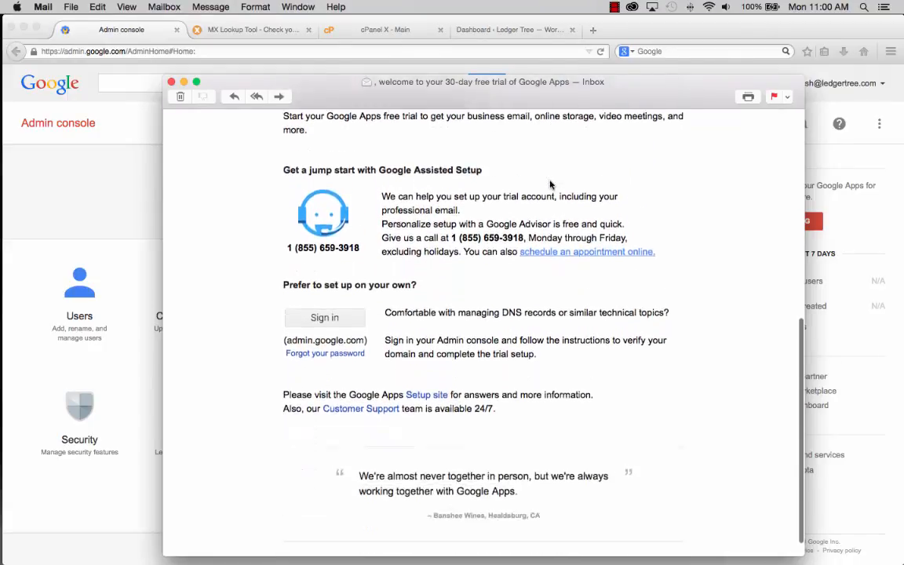
{"action": "scroll", "coordinate": [550, 185], "scroll_direction": "down", "scroll_amount": 1}
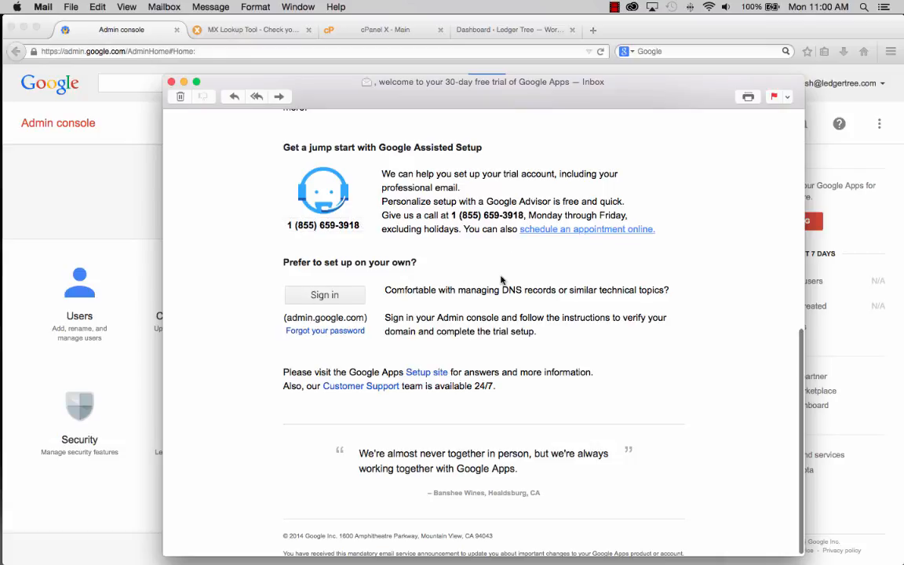
{"action": "scroll", "coordinate": [501, 279], "scroll_direction": "down", "scroll_amount": 1}
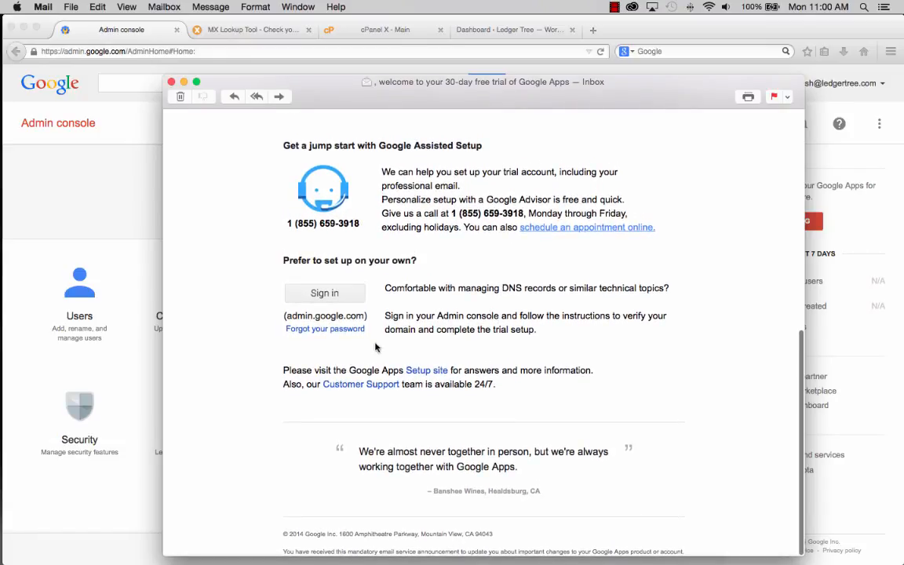
{"action": "scroll", "coordinate": [635, 392], "scroll_direction": "up", "scroll_amount": 1}
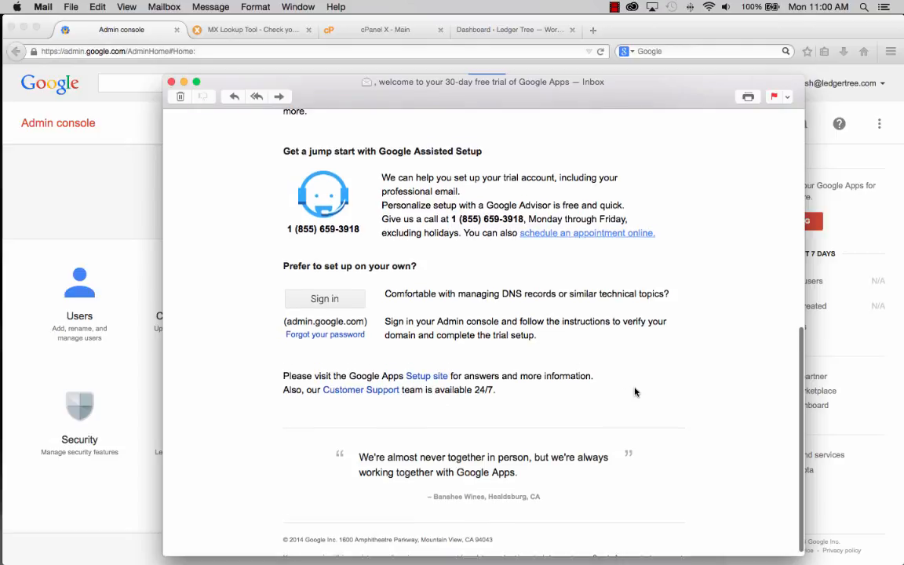
{"action": "scroll", "coordinate": [636, 392], "scroll_direction": "up", "scroll_amount": 15}
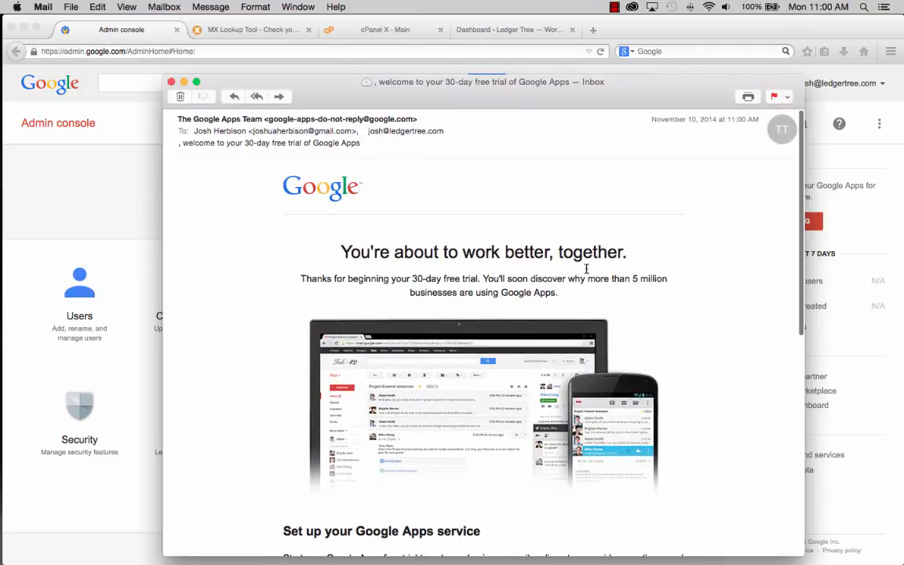
{"action": "left_click", "coordinate": [171, 82]}
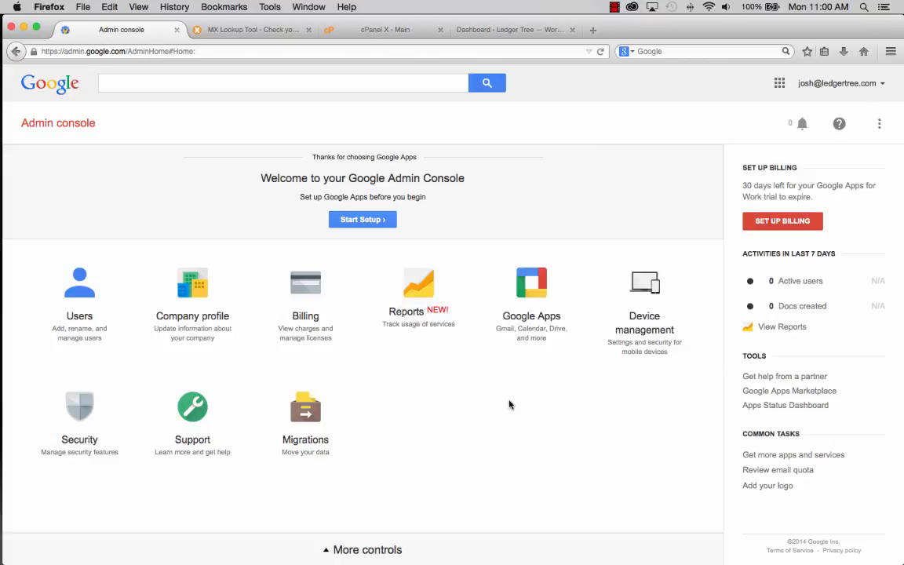
- Start the Admin console setup and open Verify Domain for ledgertree.com
{"action": "left_click", "coordinate": [368, 222]}
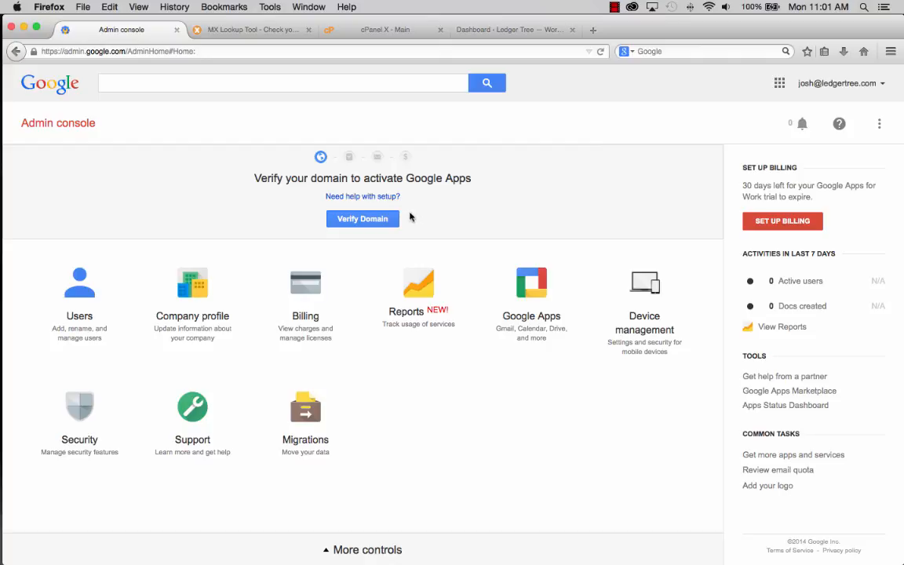
{"action": "left_click", "coordinate": [365, 221]}
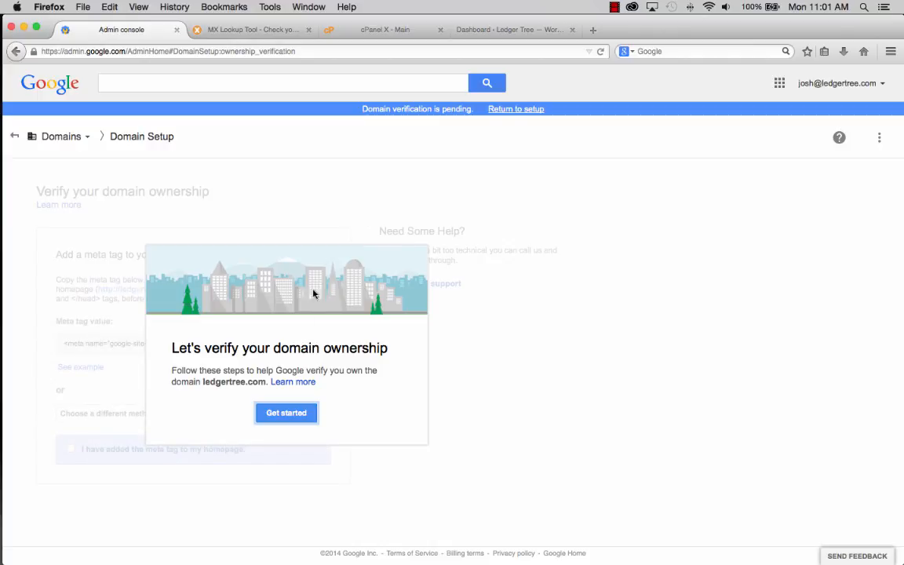
- Start verification, try the HTML file upload method, then return to the 'Add <meta> tag' method
{"action": "left_click", "coordinate": [292, 416]}
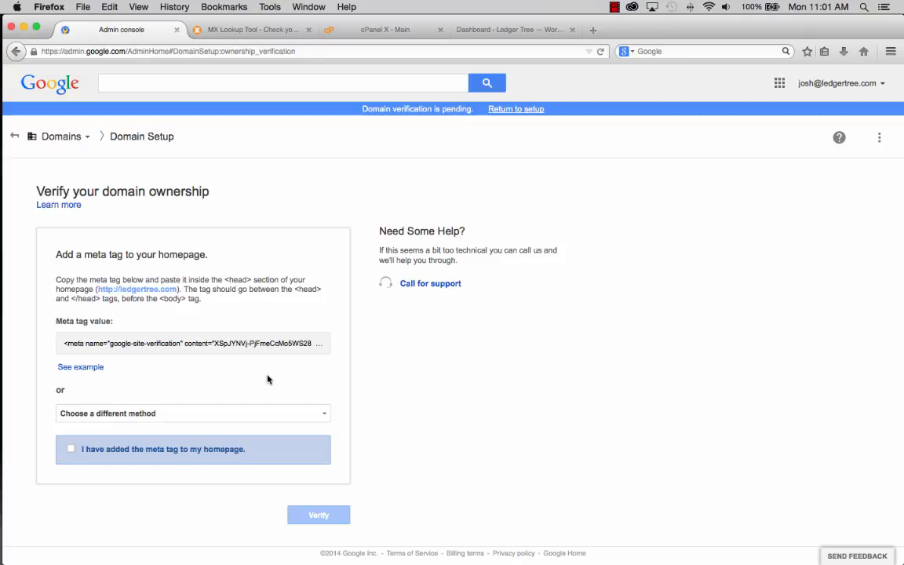
{"action": "left_click", "coordinate": [244, 416]}
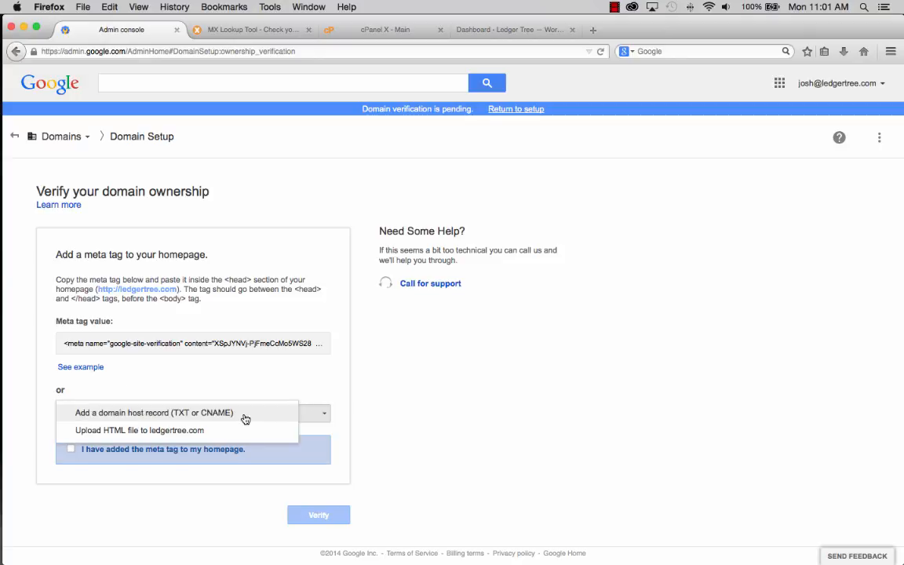
{"action": "left_click", "coordinate": [174, 430]}
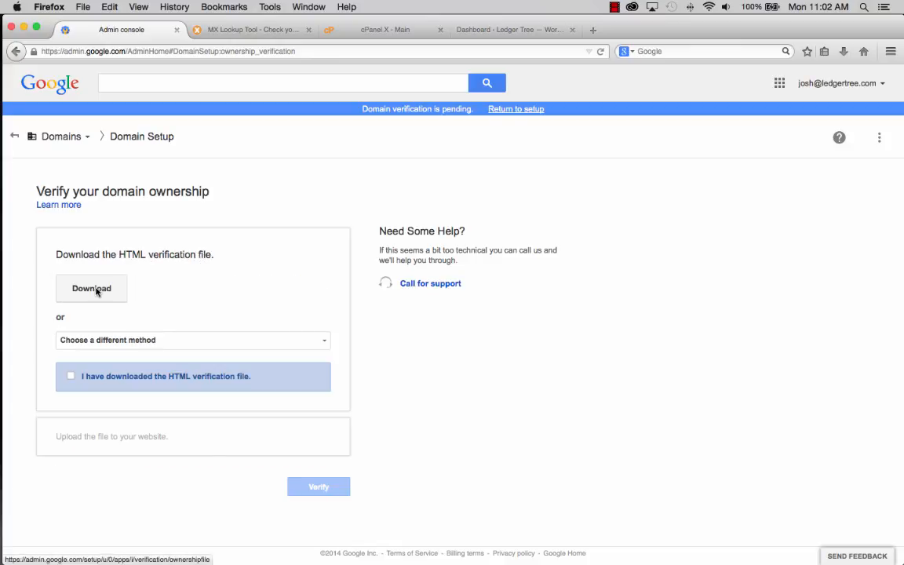
{"action": "left_click", "coordinate": [179, 378]}
{"action": "left_click", "coordinate": [179, 377]}
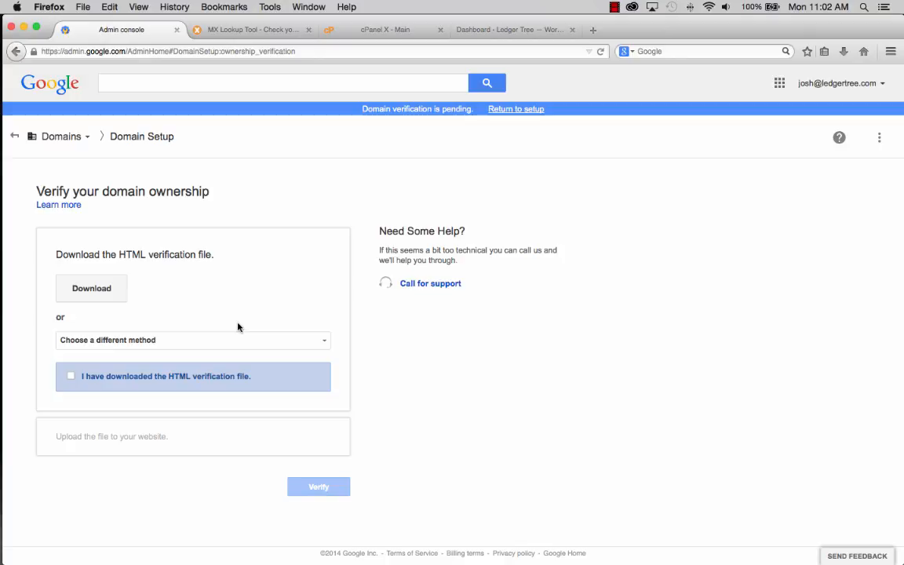
{"action": "left_click", "coordinate": [324, 342]}
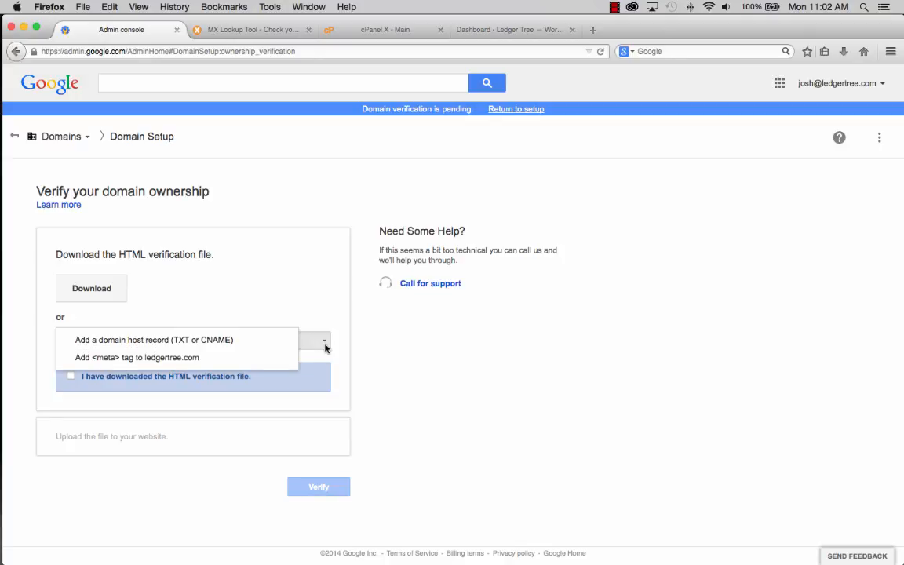
{"action": "left_click", "coordinate": [173, 357]}
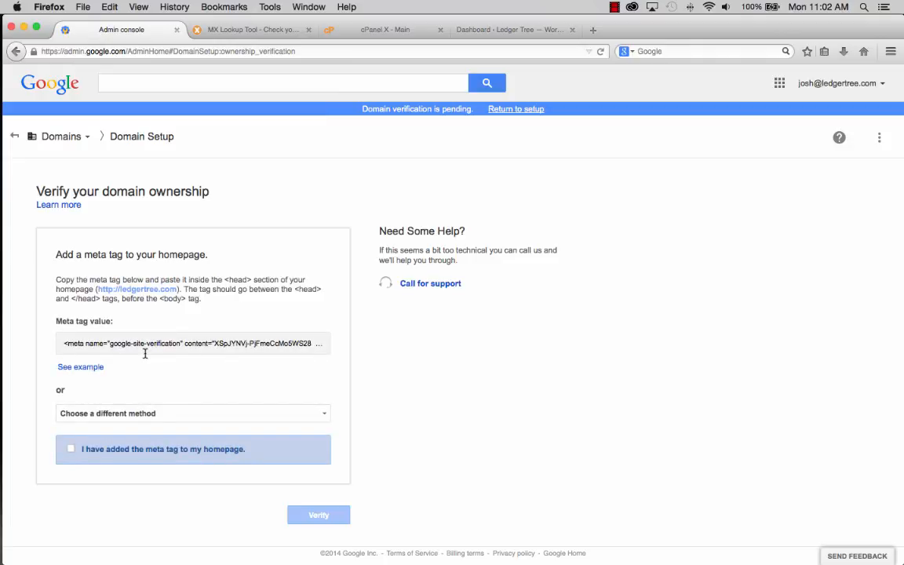
- Copy the full verification meta tag and switch to the Ledger Tree WordPress dashboard
{"action": "left_click", "coordinate": [99, 343]}
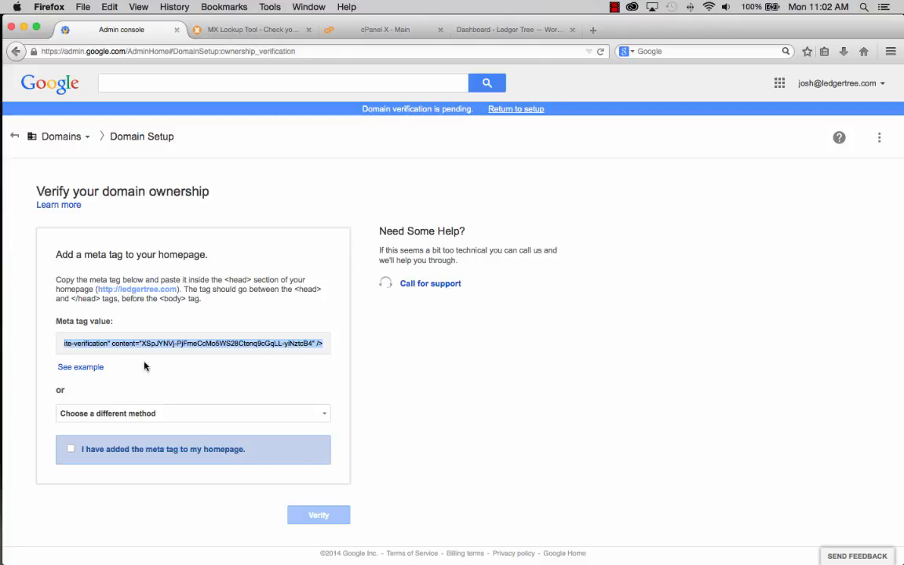
{"action": "right_click", "coordinate": [142, 346]}
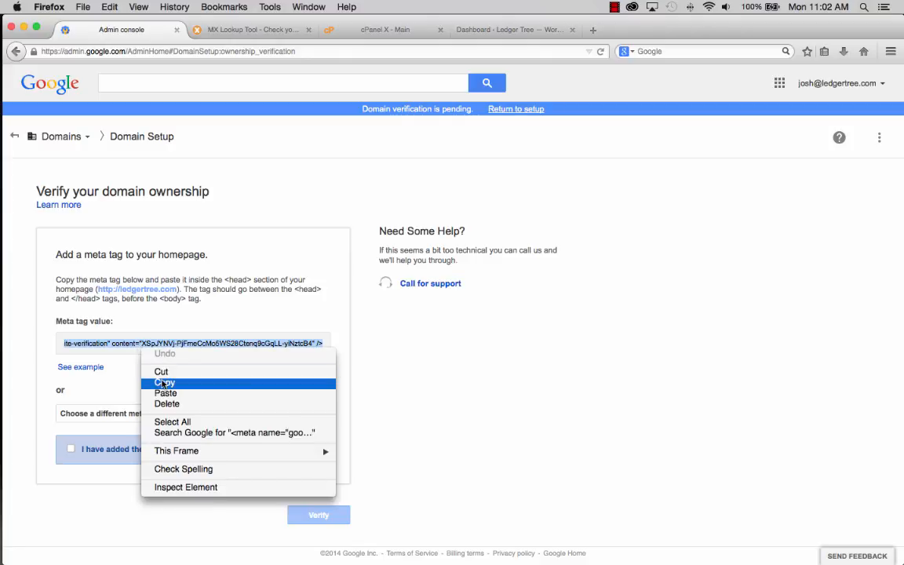
{"action": "left_click", "coordinate": [164, 383]}
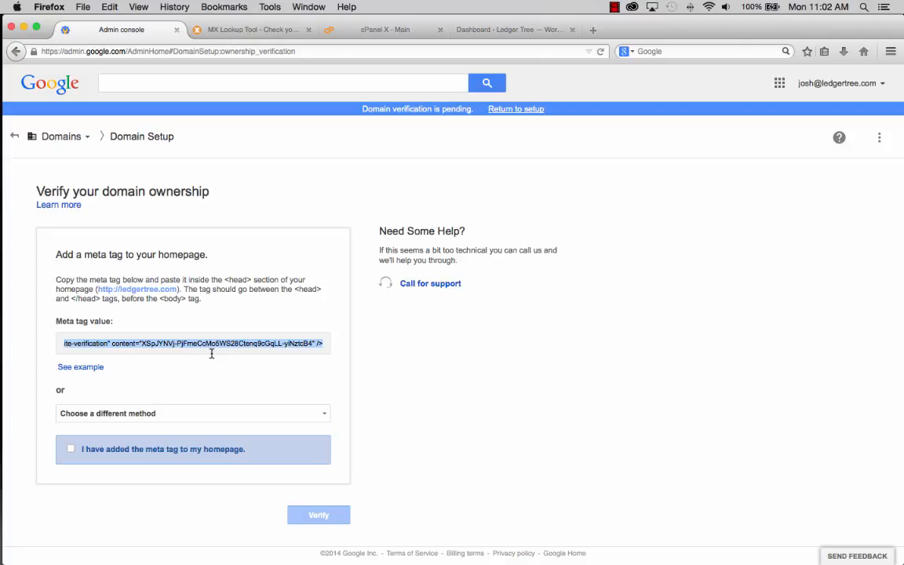
{"action": "left_click", "coordinate": [514, 30]}
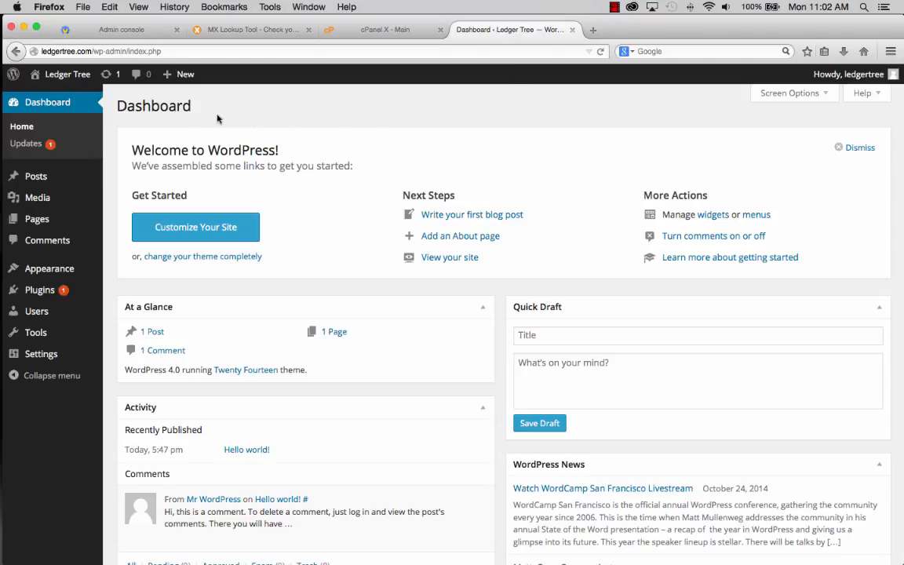
- Open Appearance > Editor for Twenty Fourteen and scroll the template list toward header.php
{"action": "mouse_move", "coordinate": [53, 271]}
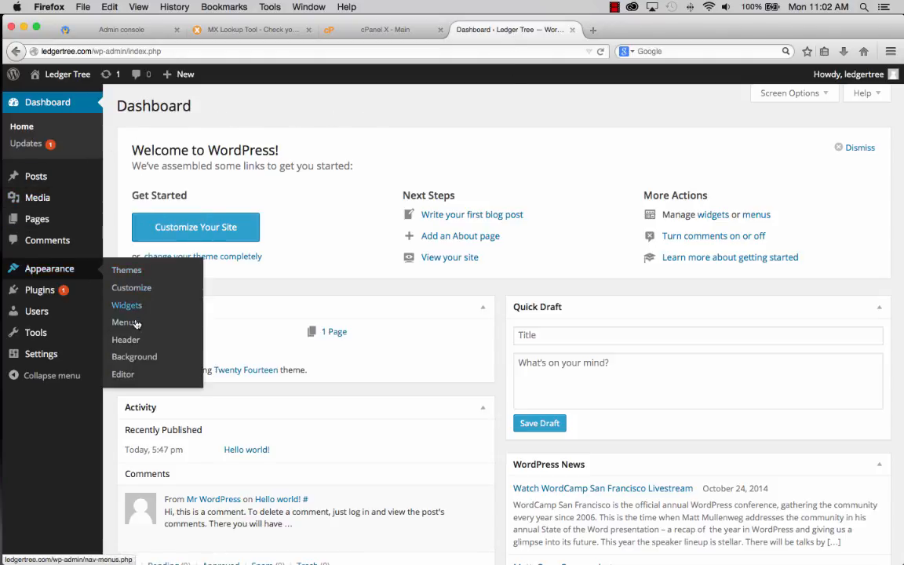
{"action": "left_click", "coordinate": [122, 375]}
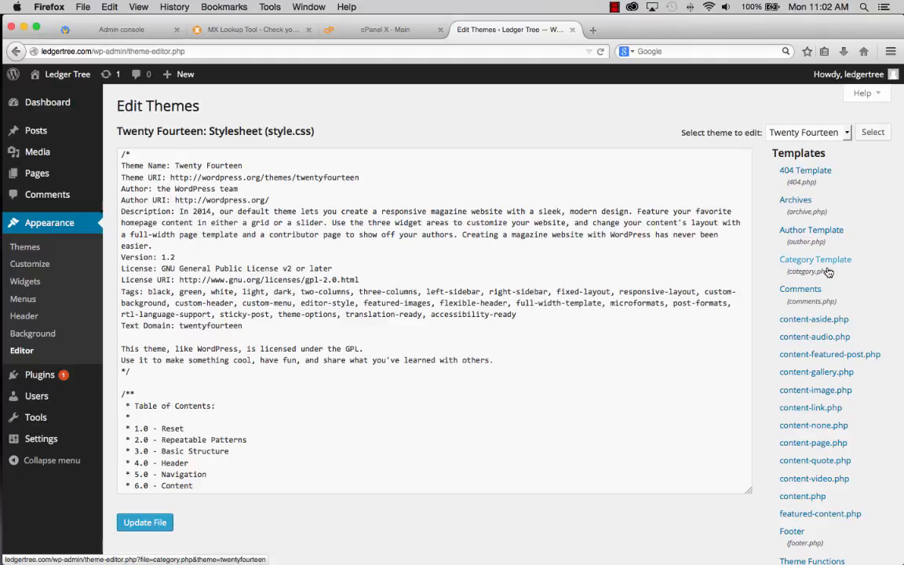
{"action": "scroll", "coordinate": [837, 268], "scroll_direction": "down", "scroll_amount": 5}
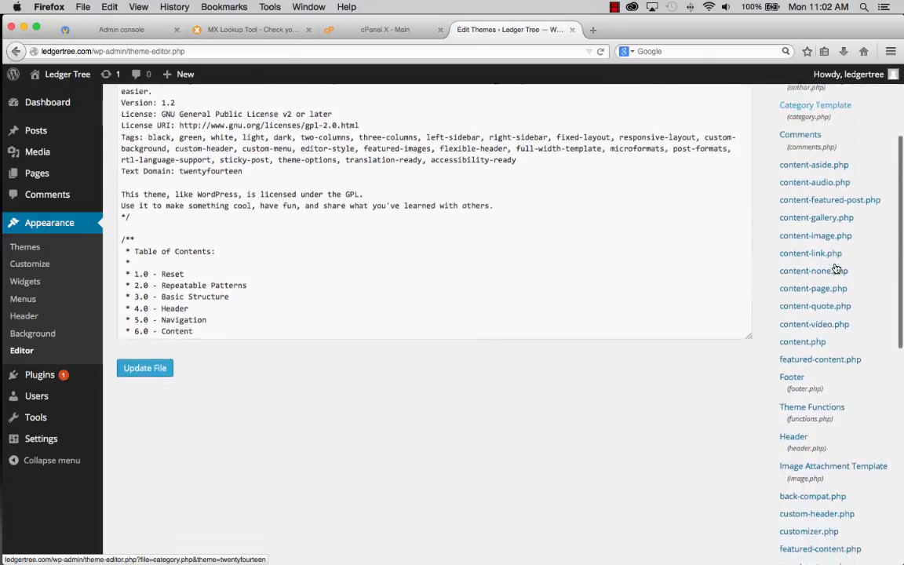
{"action": "scroll", "coordinate": [837, 269], "scroll_direction": "down", "scroll_amount": 4}
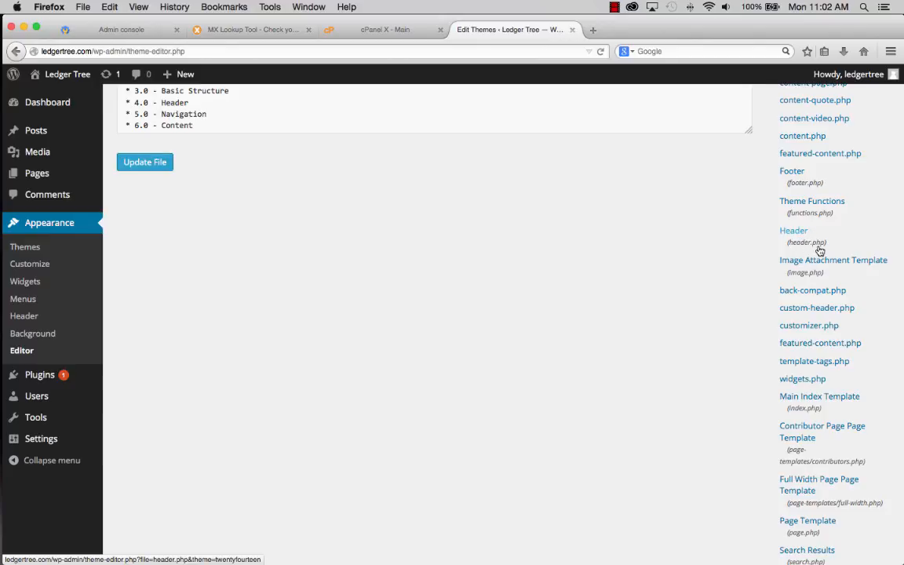
- Paste the verification meta tag on a new line after <head> in header.php and update the file
{"action": "left_click", "coordinate": [794, 235]}
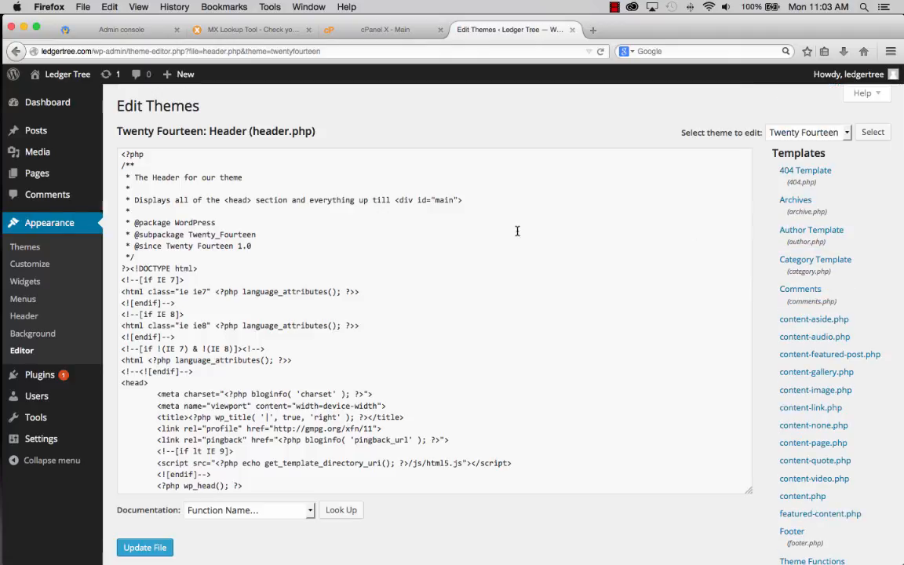
{"action": "scroll", "coordinate": [168, 357], "scroll_direction": "down", "scroll_amount": 2}
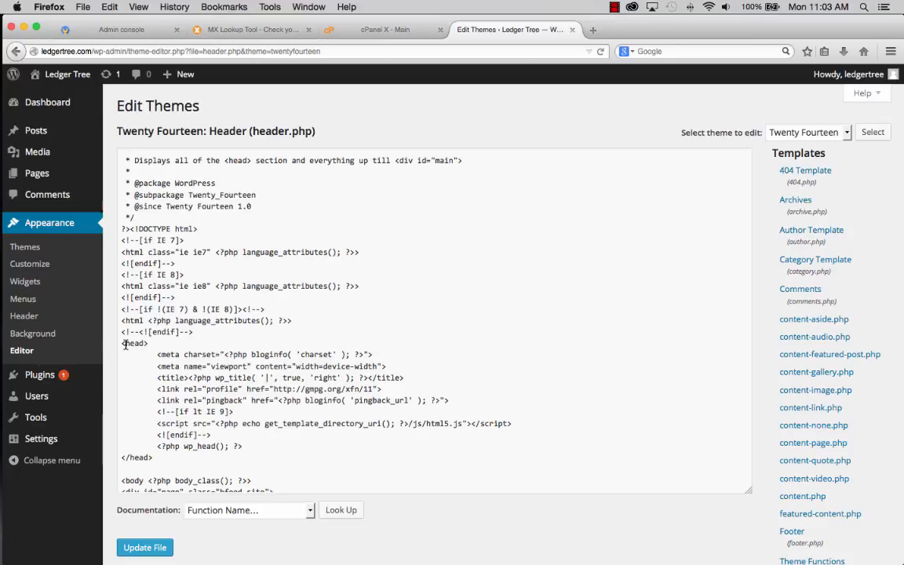
{"action": "left_click_drag", "start_coordinate": [124, 346], "coordinate": [146, 343]}
{"action": "left_click", "coordinate": [212, 345]}
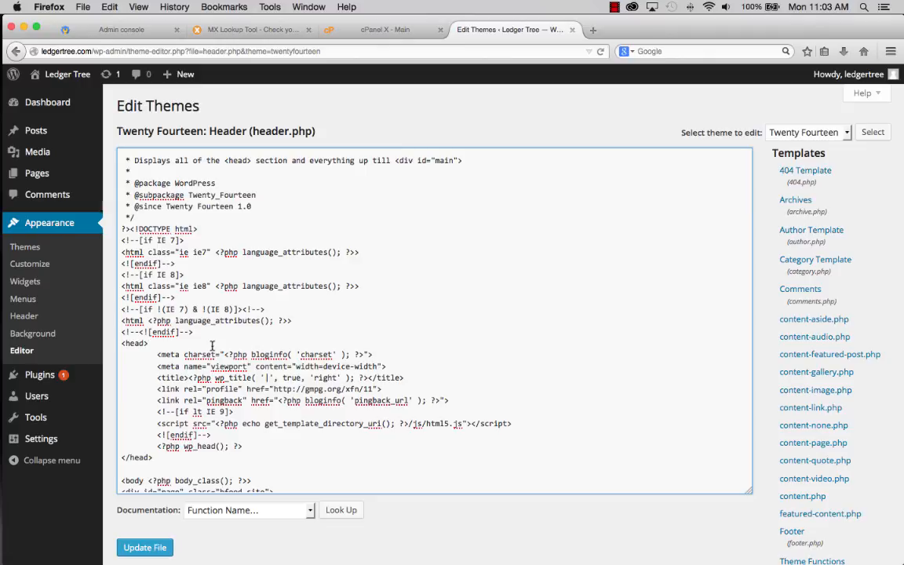
{"action": "key", "text": "Return"}
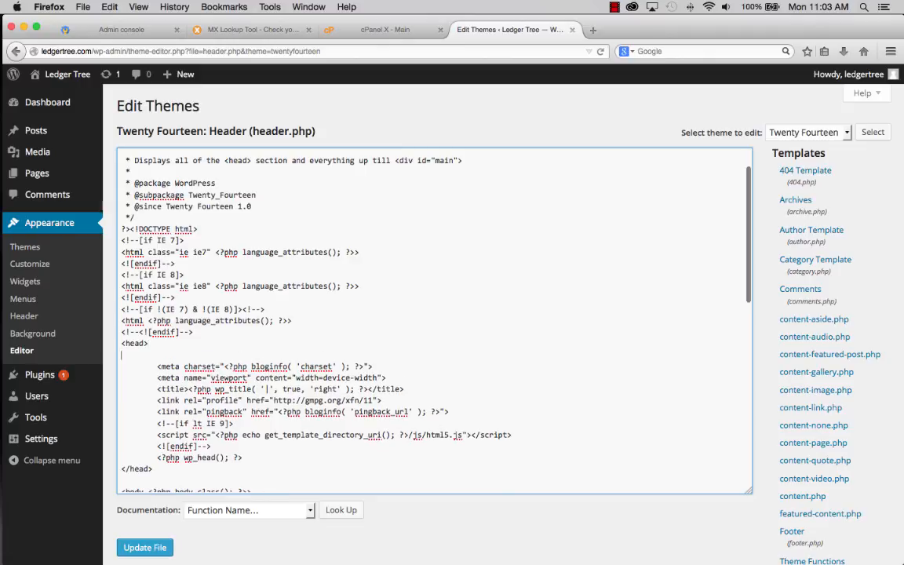
{"action": "right_click", "coordinate": [153, 353]}
{"action": "left_click", "coordinate": [174, 400]}
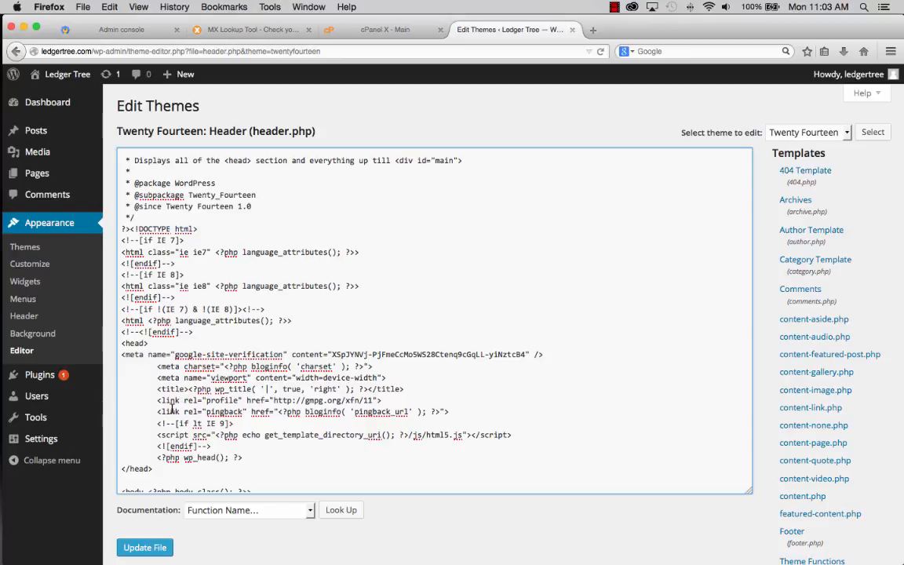
{"action": "left_click", "coordinate": [135, 552]}
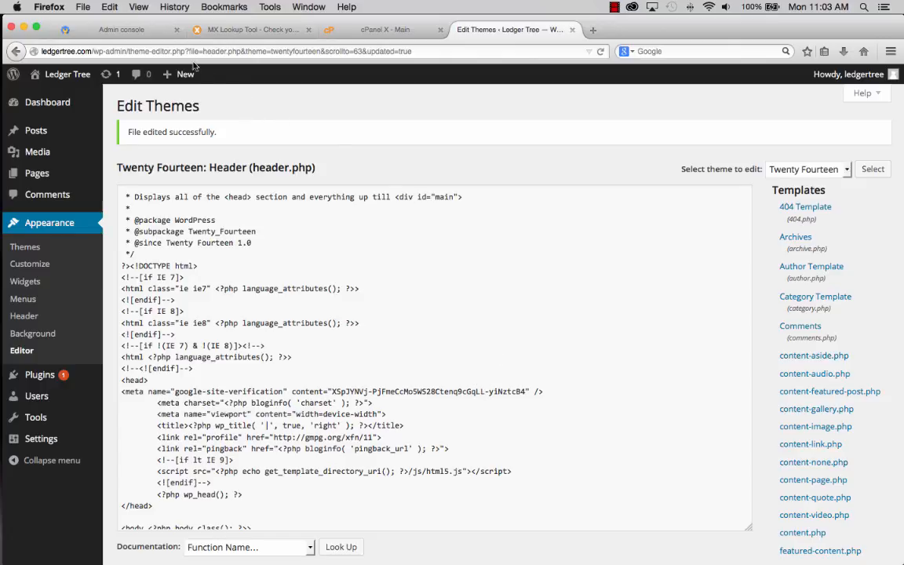
{"action": "left_click", "coordinate": [132, 30]}
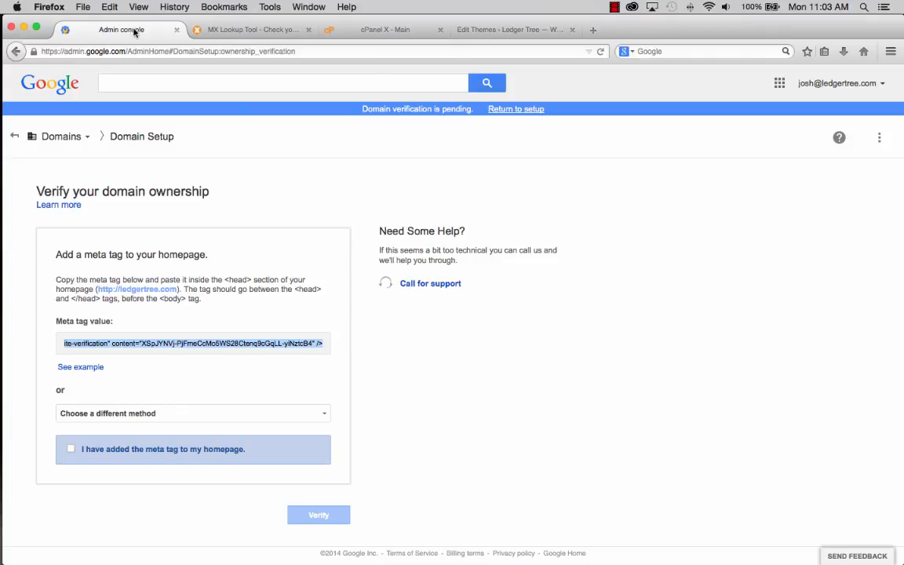
- Confirm the meta tag is on the homepage, verify ledgertree.com, and continue to the Admin console
{"action": "left_click", "coordinate": [70, 449]}
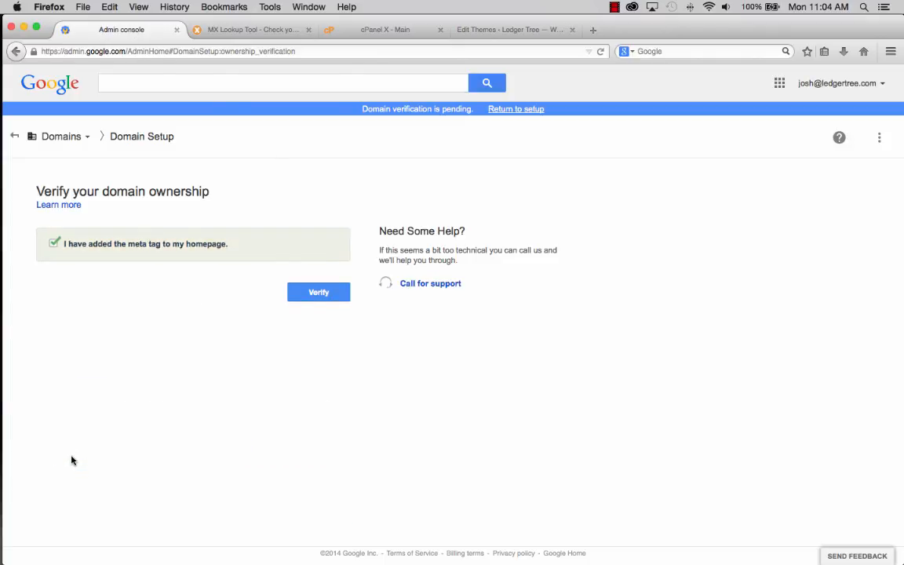
{"action": "left_click", "coordinate": [318, 292]}
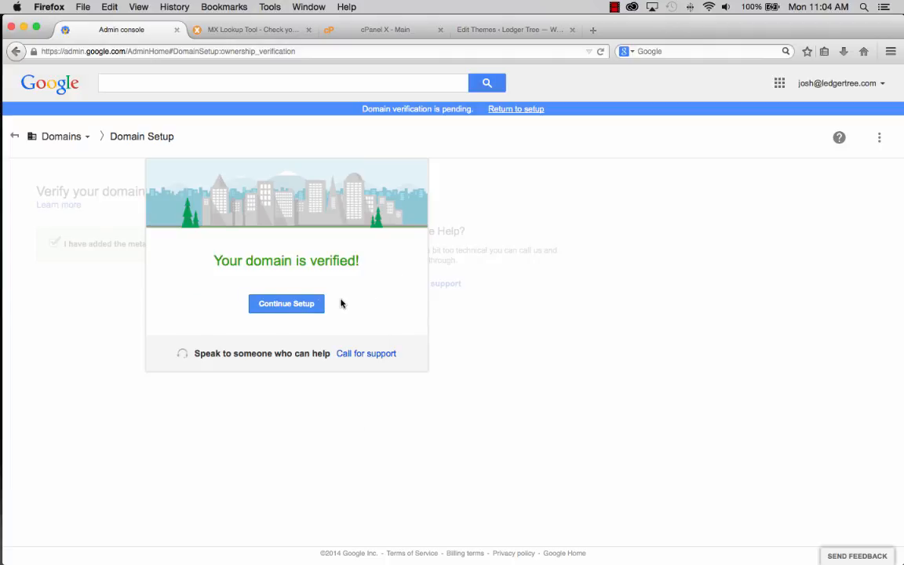
{"action": "left_click", "coordinate": [287, 307]}
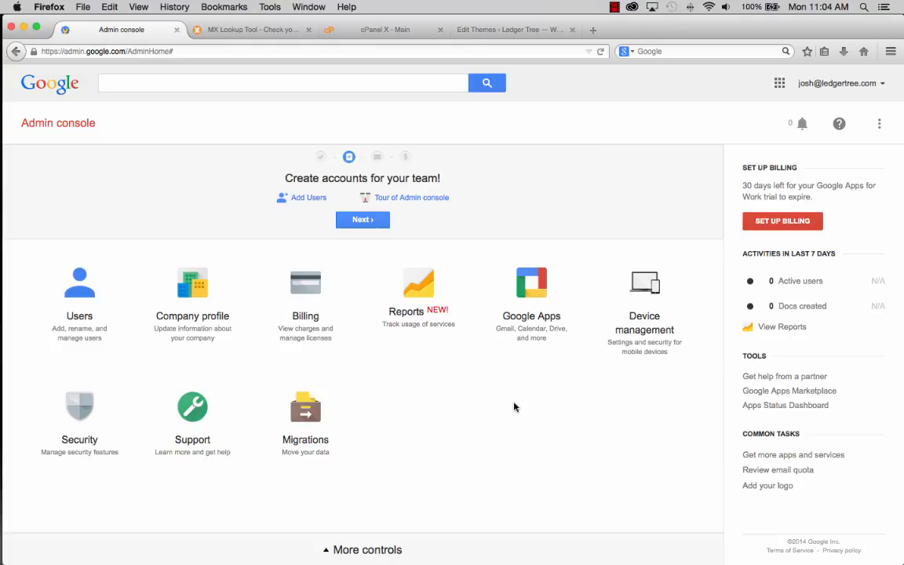
- In cPanel, open the MX Entry tool under Mail for ledgertree.com
{"action": "left_click", "coordinate": [394, 32]}
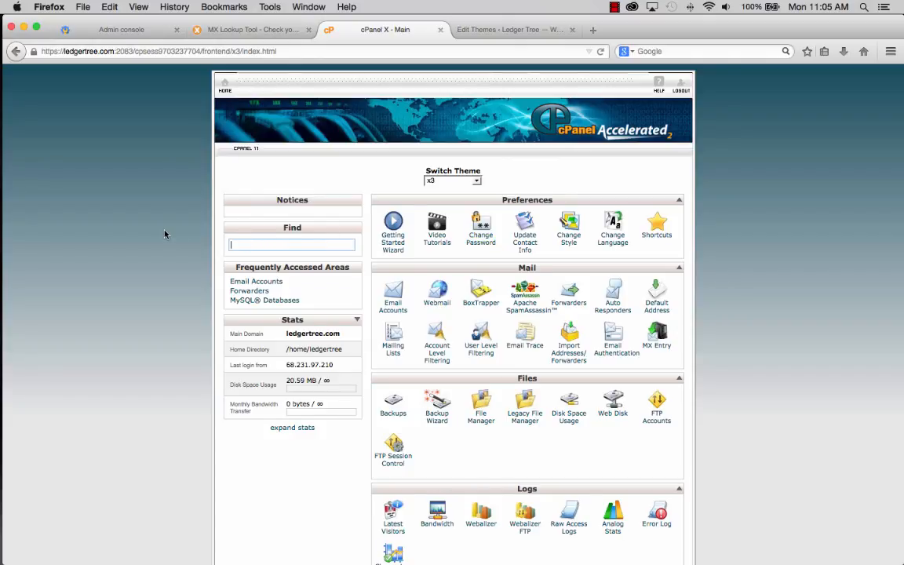
{"action": "type", "text": "mx"}
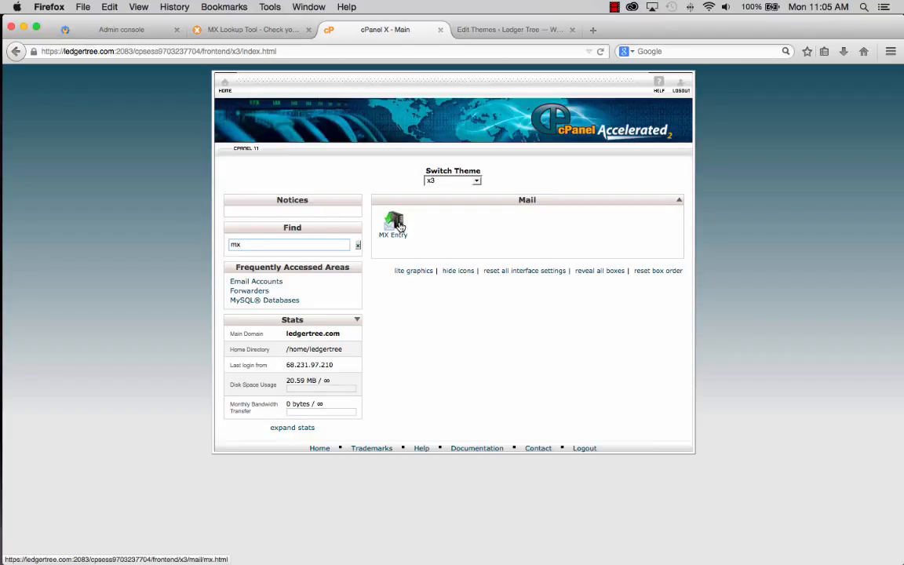
{"action": "left_click", "coordinate": [358, 246]}
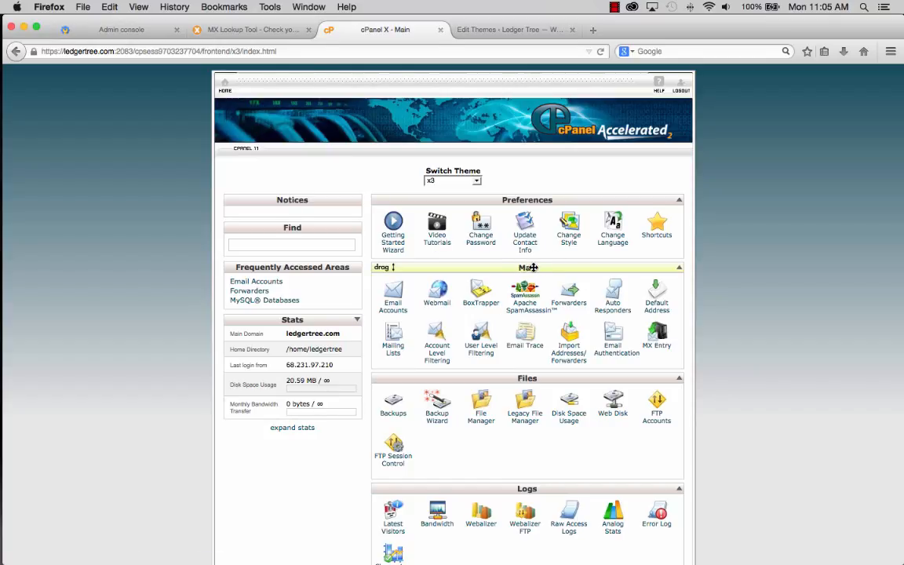
{"action": "left_click", "coordinate": [660, 336]}
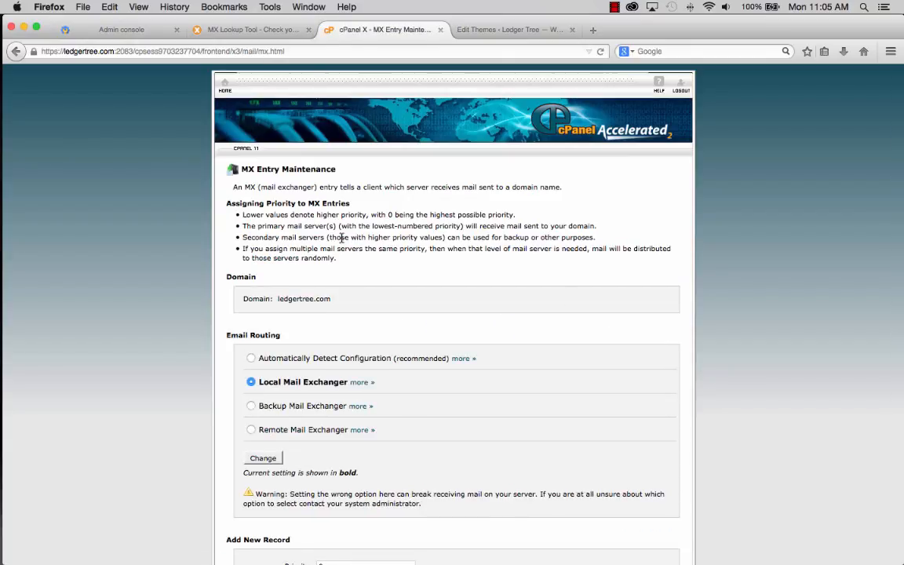
- Set ledgertree.com email routing to Remote Mail Exchanger and apply the change
{"action": "scroll", "coordinate": [303, 236], "scroll_direction": "down", "scroll_amount": 3}
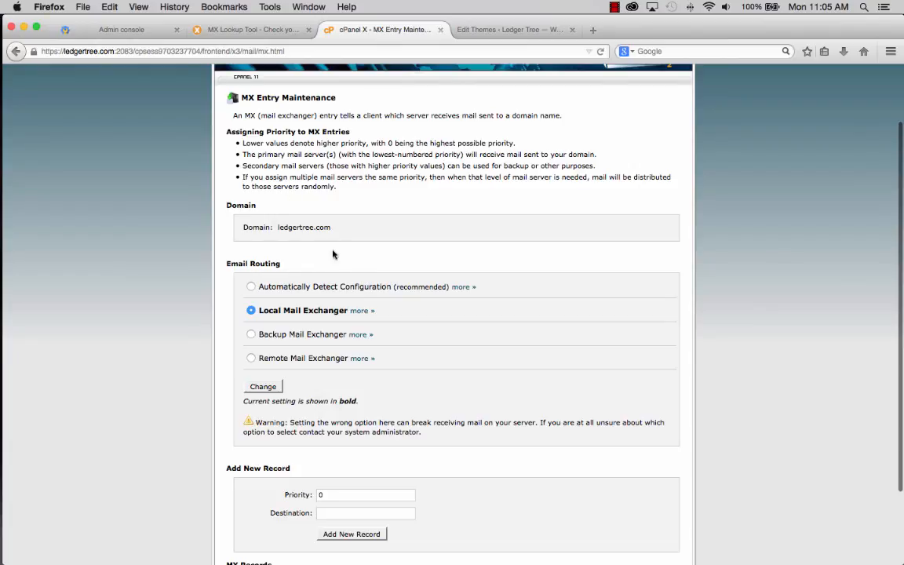
{"action": "scroll", "coordinate": [292, 235], "scroll_direction": "down", "scroll_amount": 2}
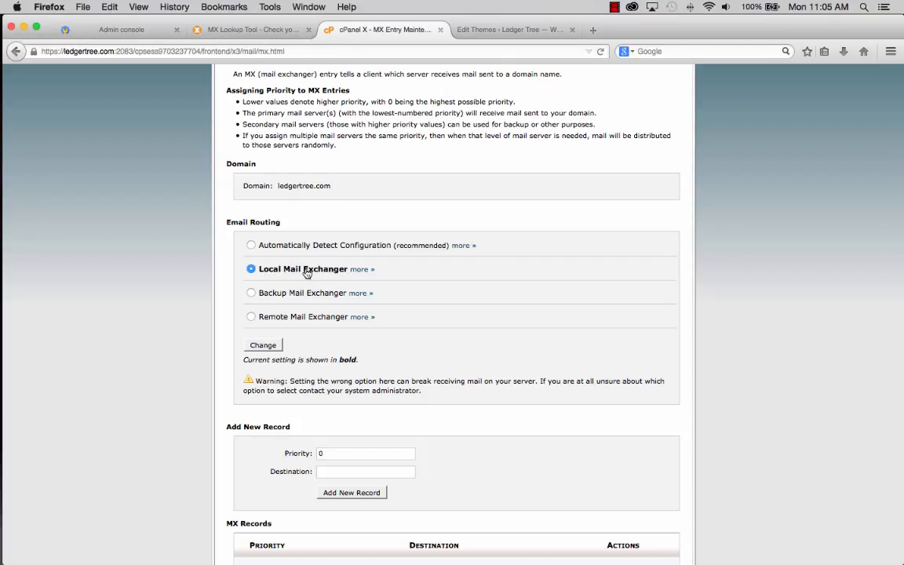
{"action": "scroll", "coordinate": [322, 271], "scroll_direction": "down", "scroll_amount": 2}
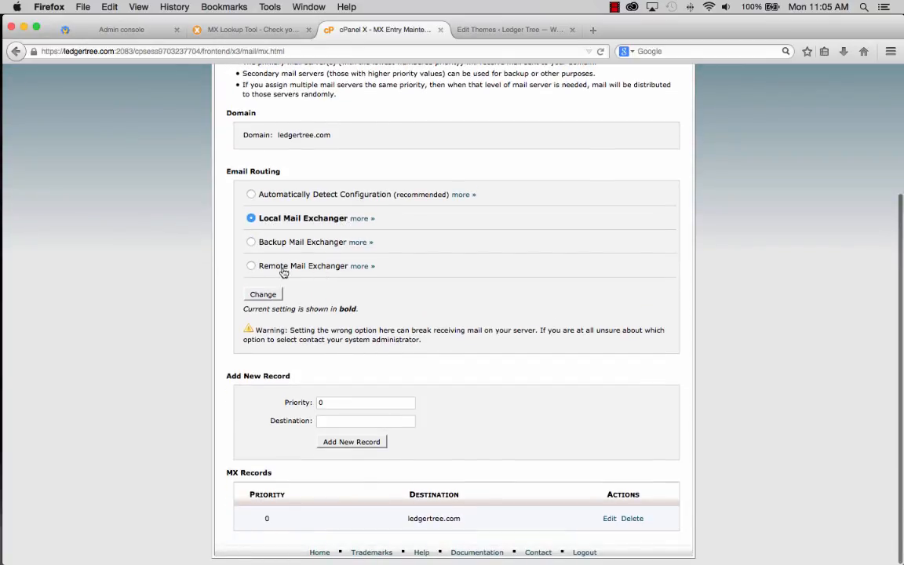
{"action": "left_click", "coordinate": [250, 267]}
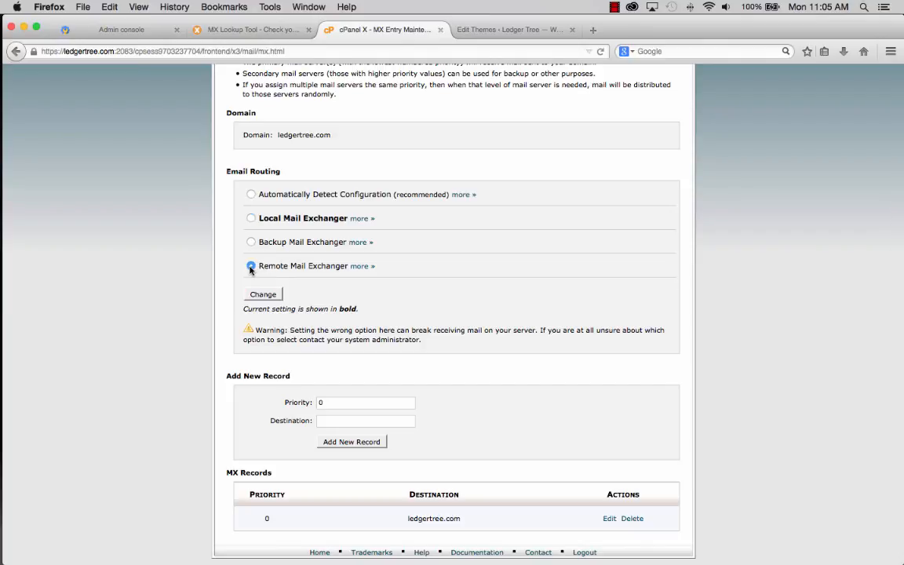
{"action": "left_click", "coordinate": [263, 295]}
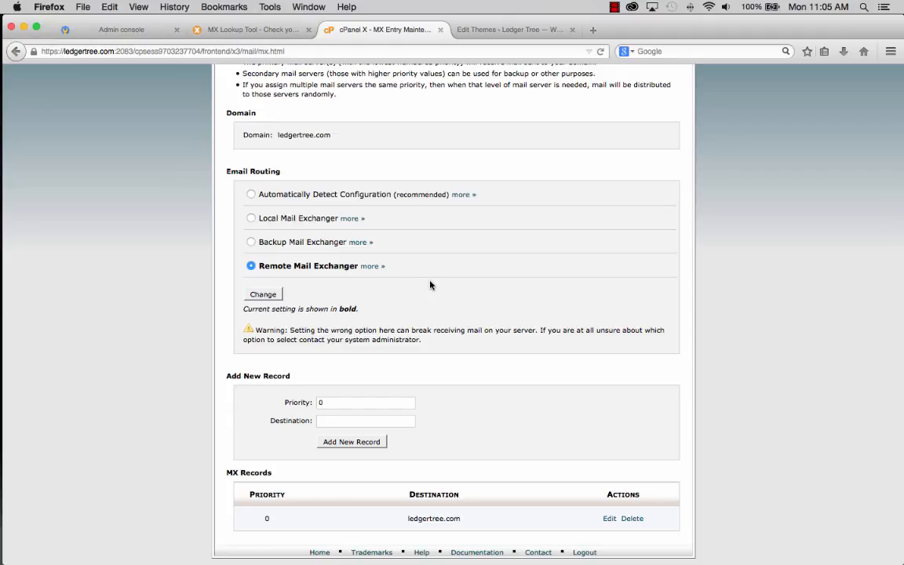
{"action": "scroll", "coordinate": [490, 359], "scroll_direction": "down", "scroll_amount": 1}
- Delete the priority 0 ledgertree.com MX record, then start a blank browser tab
{"action": "left_click", "coordinate": [635, 519]}
{"action": "scroll", "coordinate": [638, 521], "scroll_direction": "down", "scroll_amount": 1}
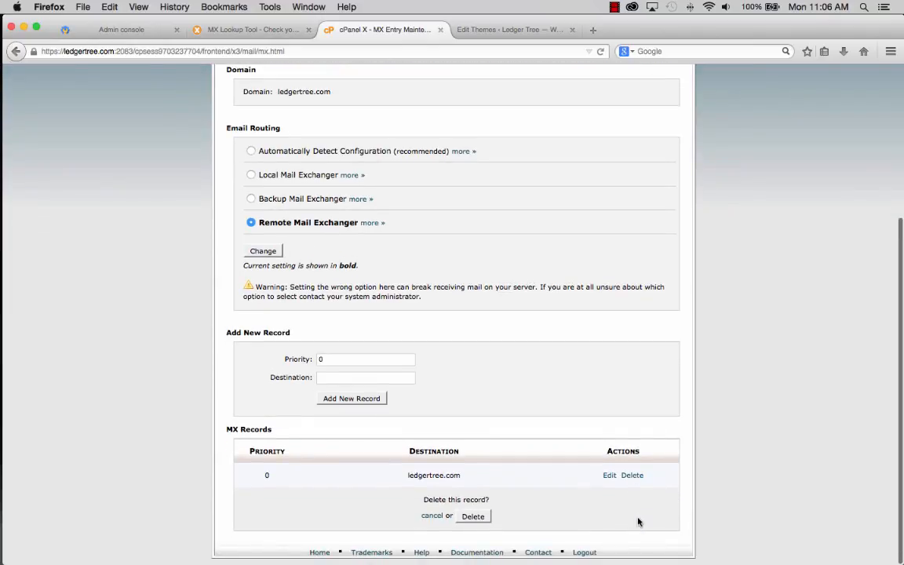
{"action": "left_click", "coordinate": [475, 516]}
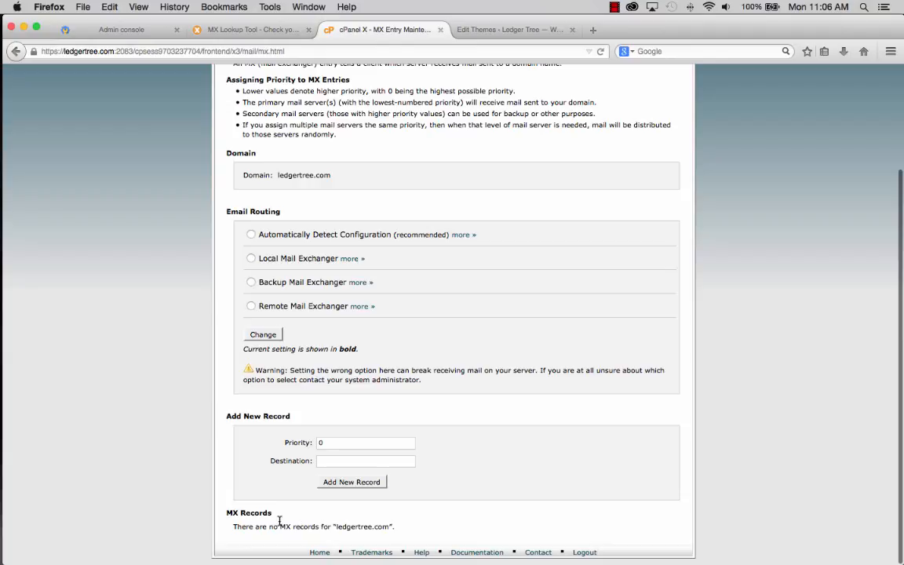
{"action": "left_click_drag", "start_coordinate": [250, 526], "coordinate": [375, 524]}
{"action": "left_click", "coordinate": [412, 527]}
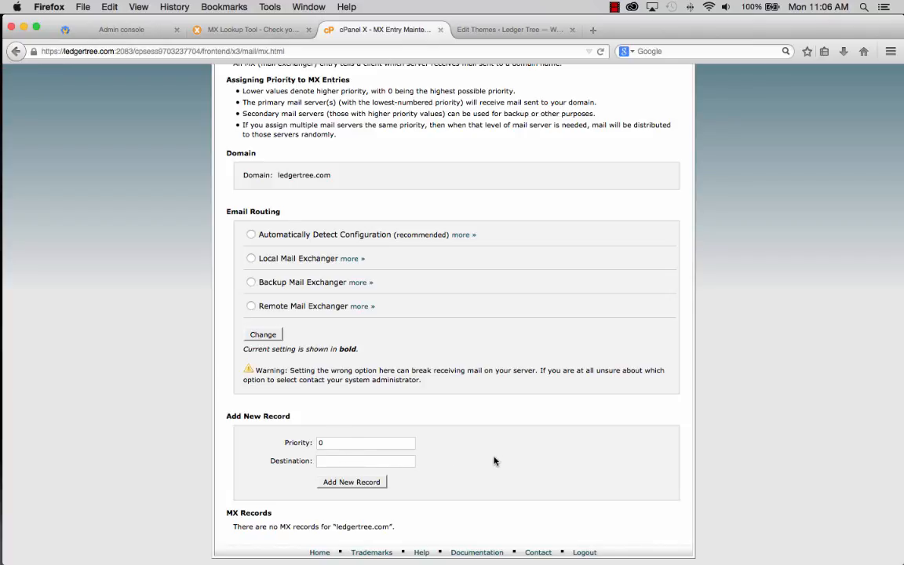
{"action": "left_click", "coordinate": [592, 29]}
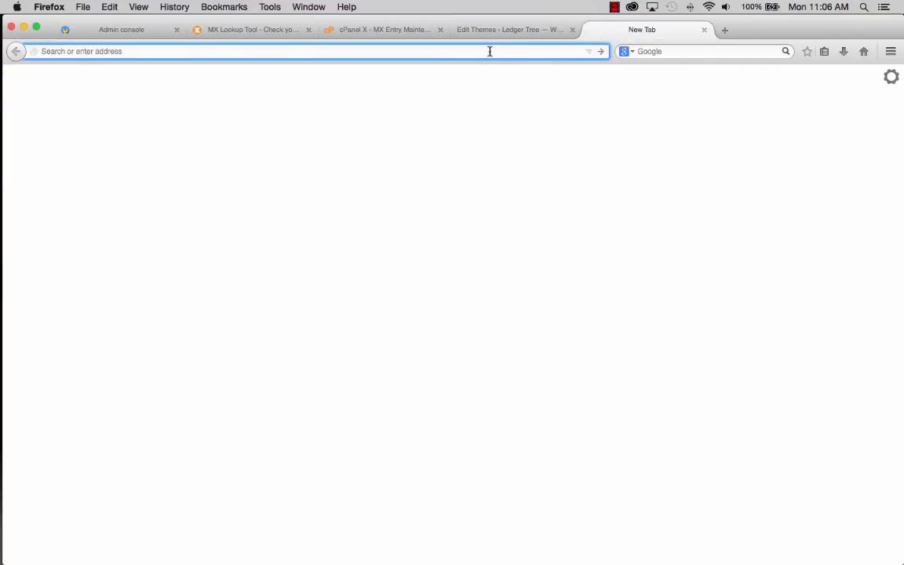
- Search Google for 'google mx record' and open 'Configuring Your MX Records: Other domain hosts'
{"action": "type", "text": "google.com/"}
{"action": "key", "text": "Return"}
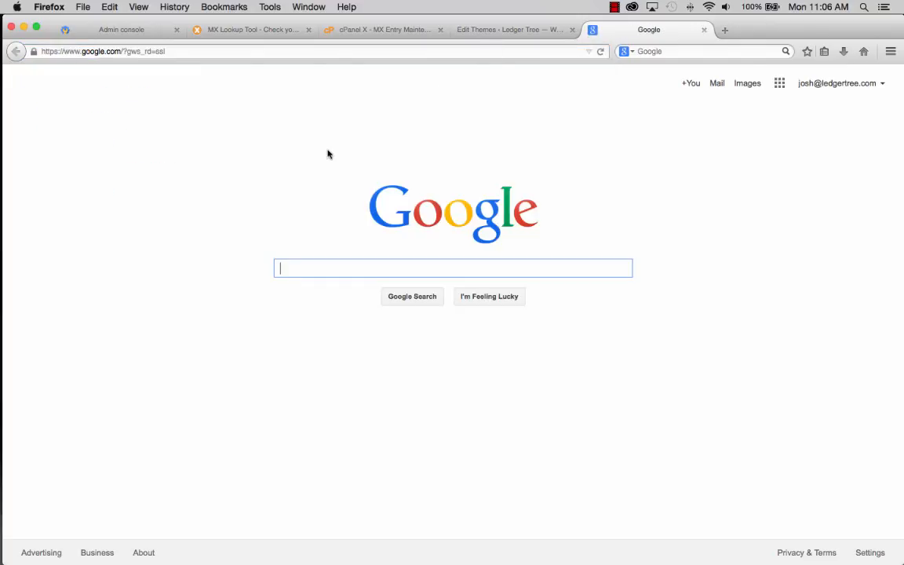
{"action": "type", "text": "googl"}
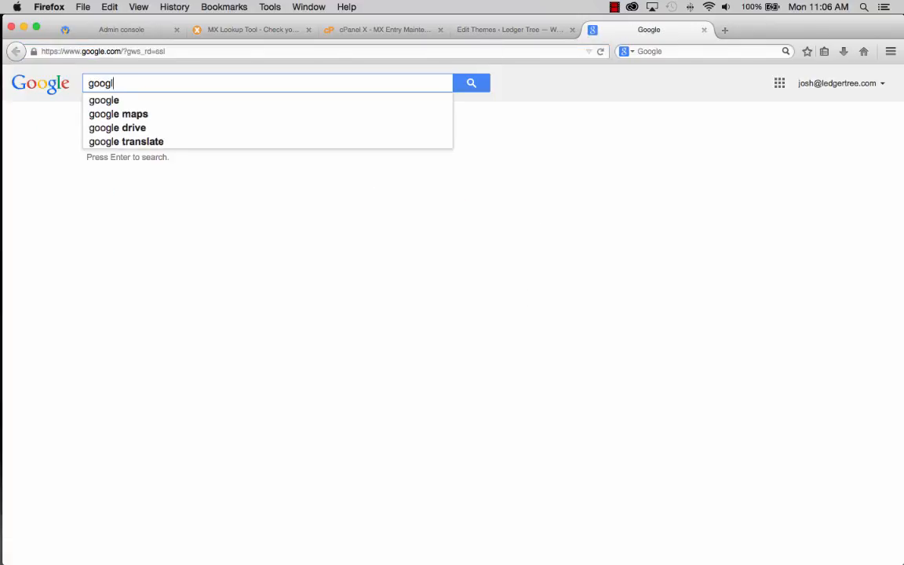
{"action": "type", "text": "e mx records"}
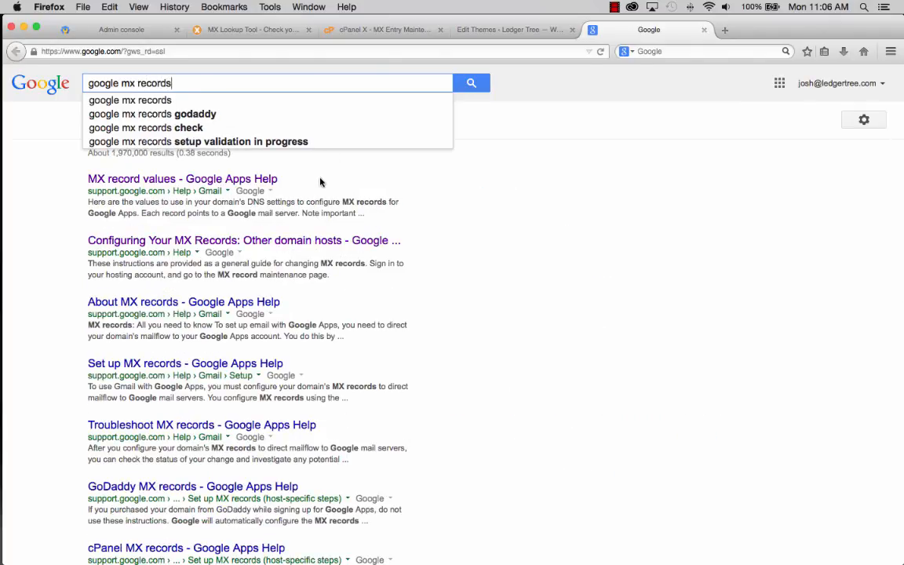
{"action": "left_click", "coordinate": [162, 241]}
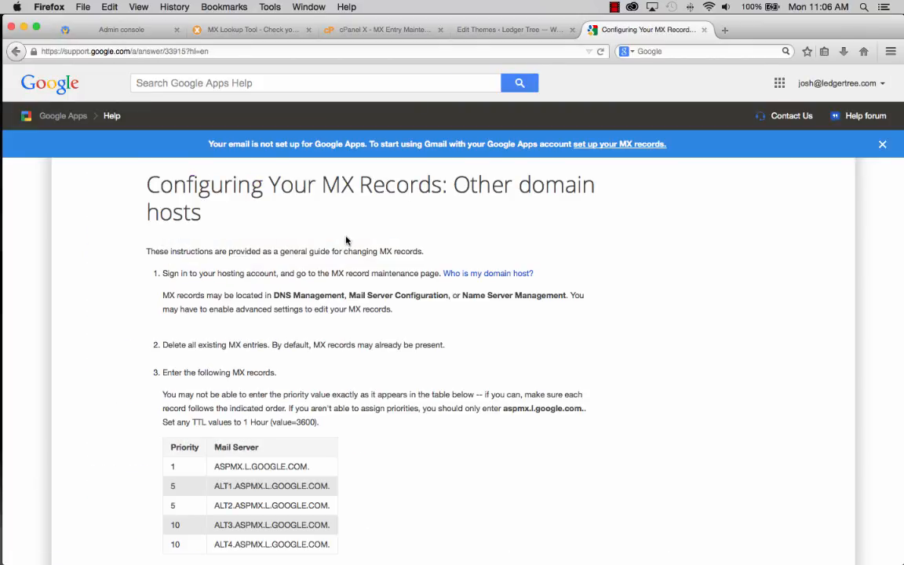
- Copy ASPMX.L.GOOGLE.COM. from the help article's MX table and return to cPanel
{"action": "scroll", "coordinate": [503, 238], "scroll_direction": "down", "scroll_amount": 3}
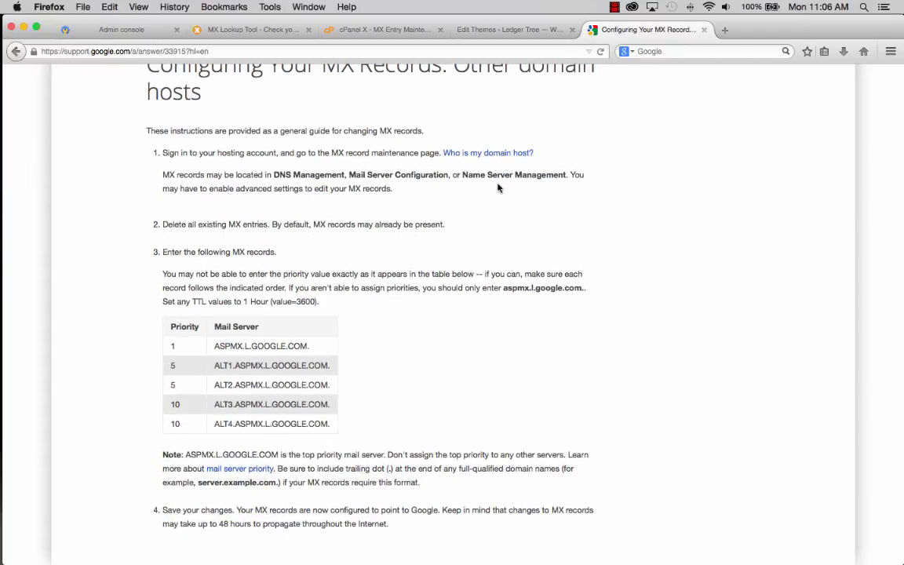
{"action": "scroll", "coordinate": [403, 248], "scroll_direction": "down", "scroll_amount": 4}
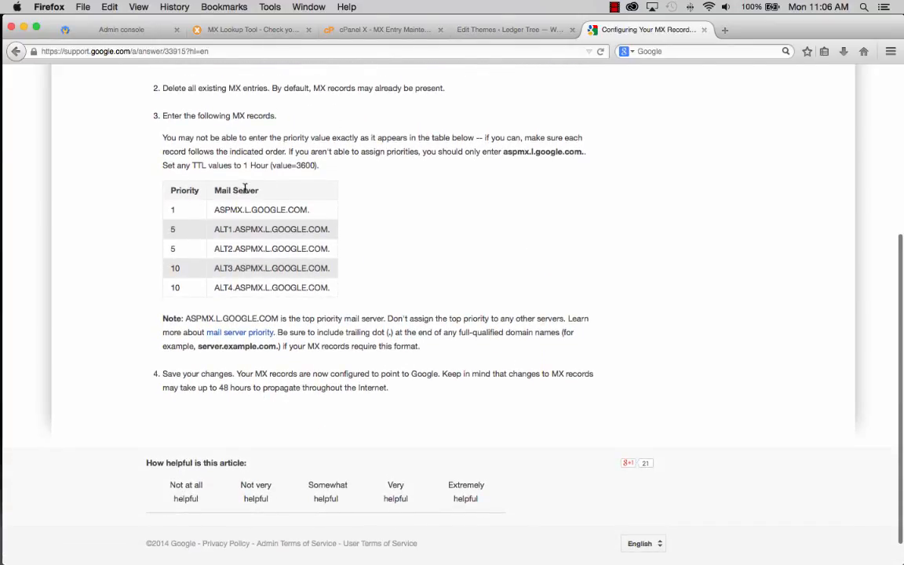
{"action": "scroll", "coordinate": [263, 193], "scroll_direction": "up", "scroll_amount": 1}
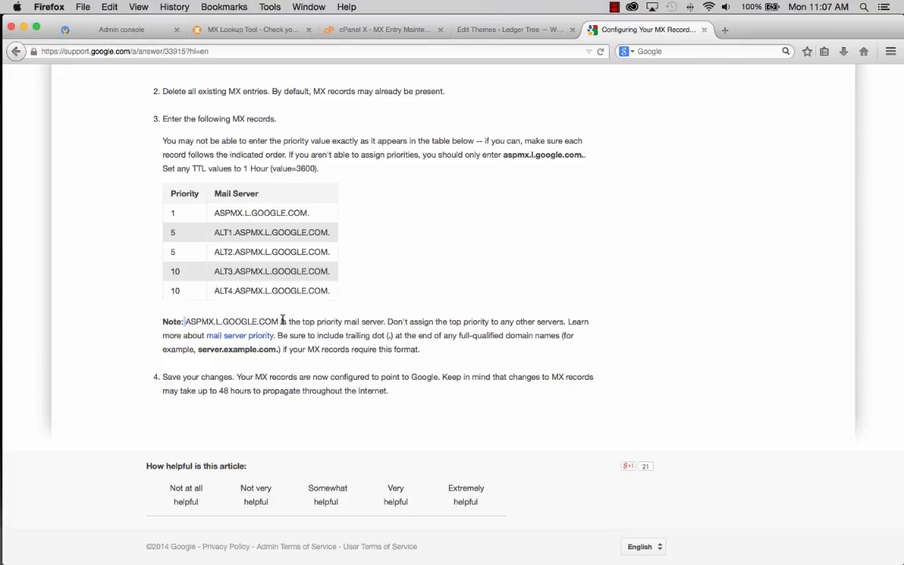
{"action": "scroll", "coordinate": [282, 321], "scroll_direction": "up", "scroll_amount": 1}
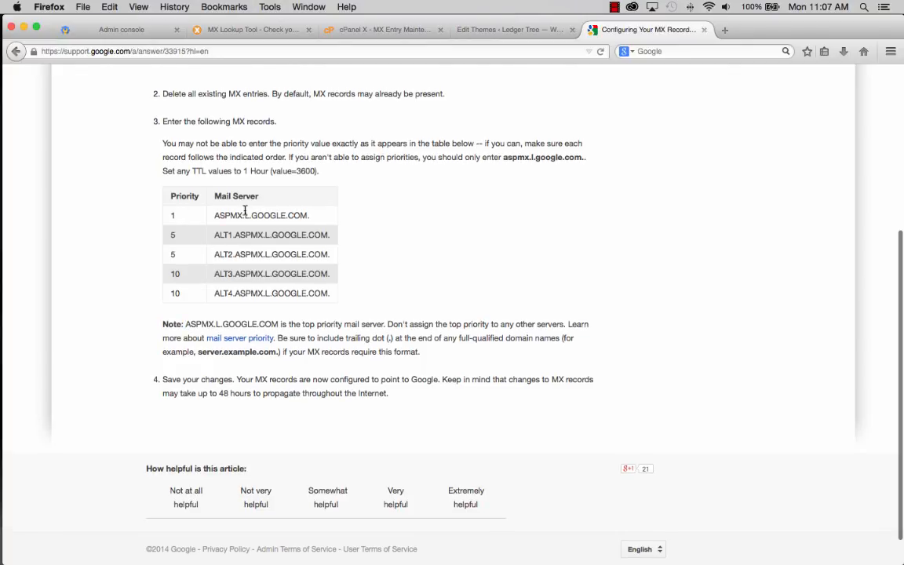
{"action": "left_click_drag", "start_coordinate": [214, 215], "coordinate": [310, 217]}
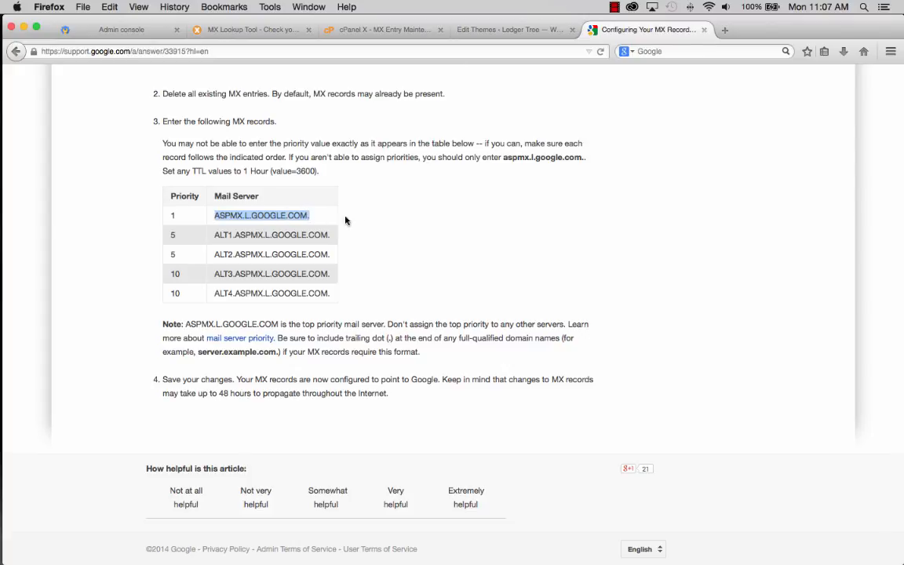
{"action": "right_click", "coordinate": [305, 220]}
{"action": "left_click", "coordinate": [298, 224]}
{"action": "left_click", "coordinate": [357, 33]}
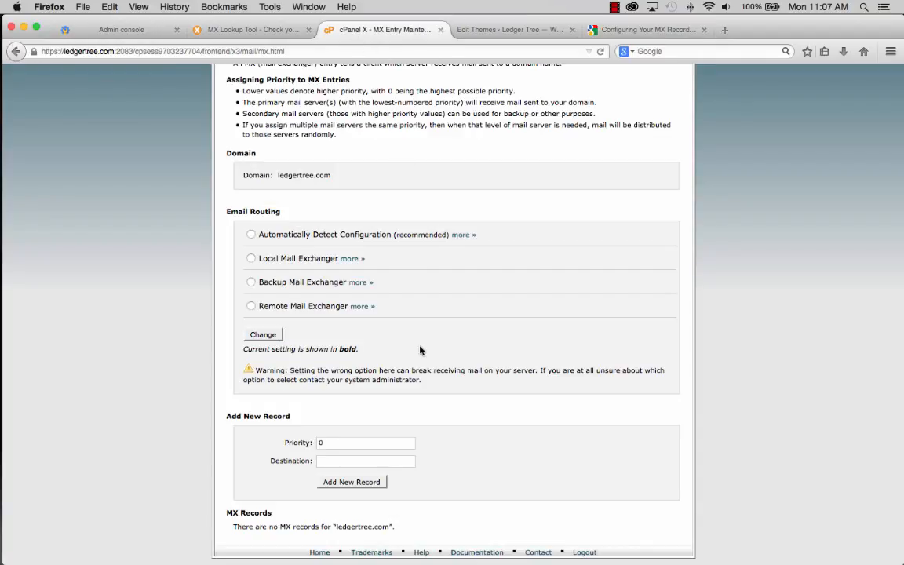
- Add a priority 1 MX record pointing to ASPMX.L.GOOGLE.COM, without the trailing dot
{"action": "left_click", "coordinate": [328, 443]}
{"action": "key", "text": "BackSpace"}
{"action": "type", "text": "1"}
{"action": "left_click", "coordinate": [333, 461]}
{"action": "right_click", "coordinate": [334, 460]}
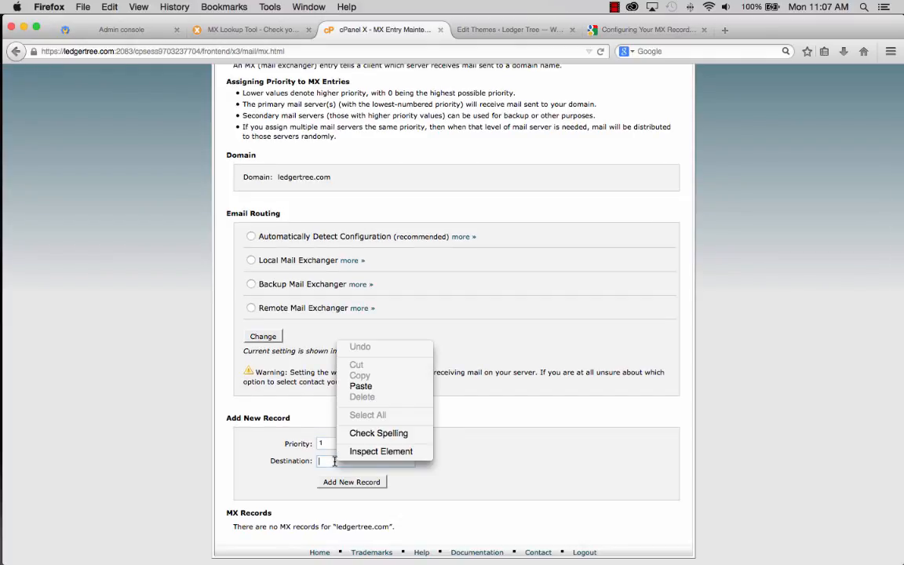
{"action": "left_click", "coordinate": [362, 386]}
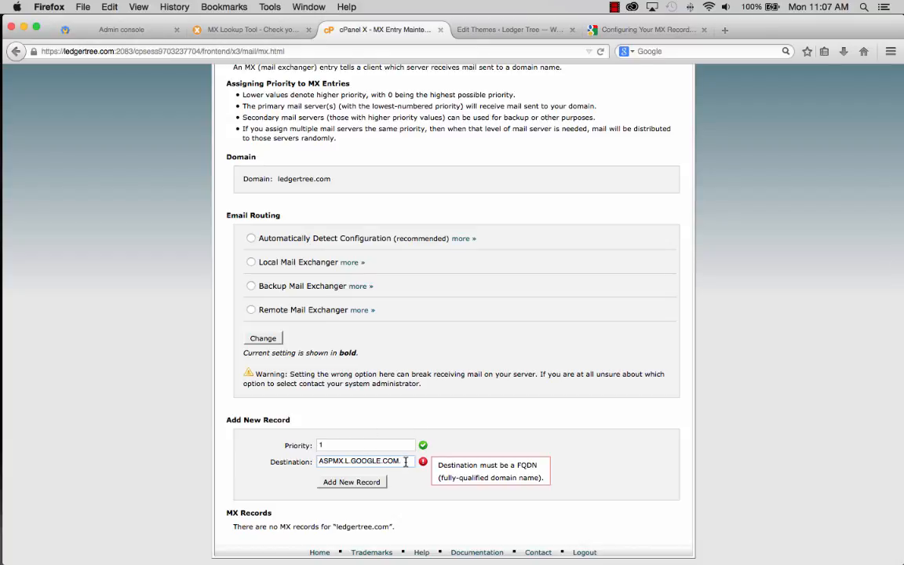
{"action": "key", "text": "BackSpace"}
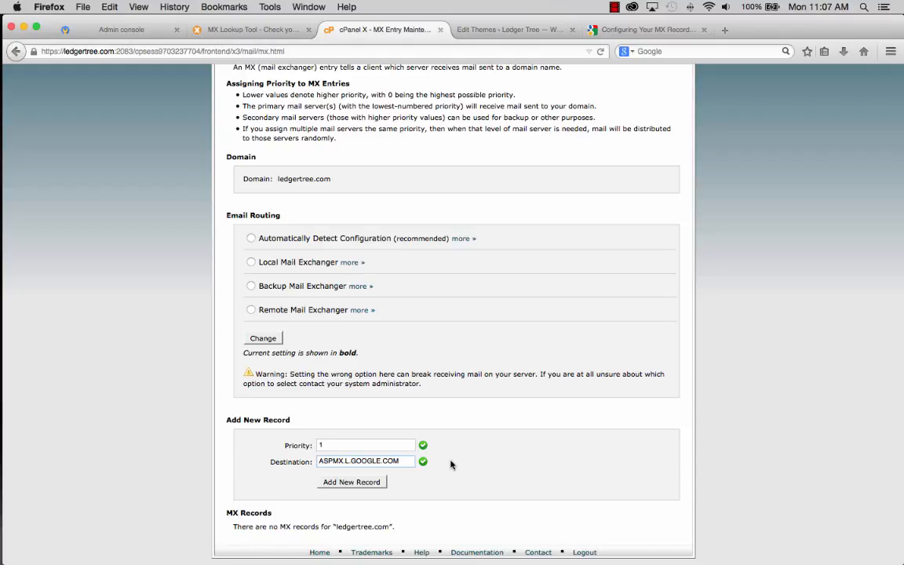
{"action": "left_click", "coordinate": [351, 481]}
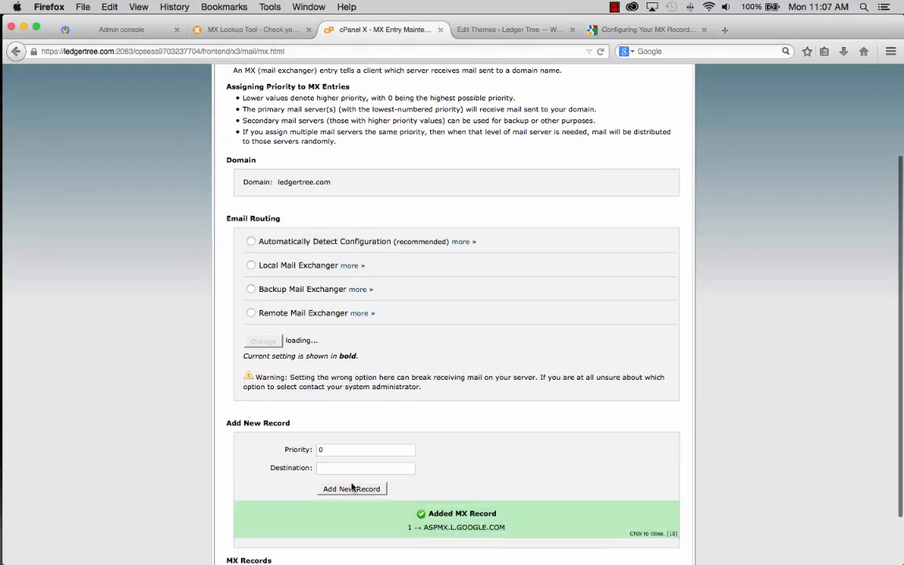
{"action": "scroll", "coordinate": [496, 465], "scroll_direction": "down", "scroll_amount": 2}
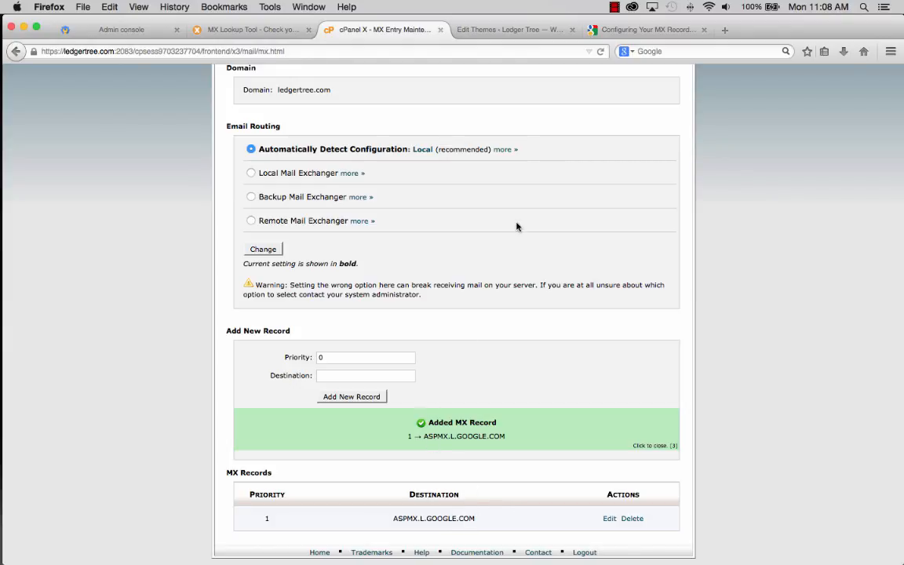
{"action": "left_click", "coordinate": [647, 29]}
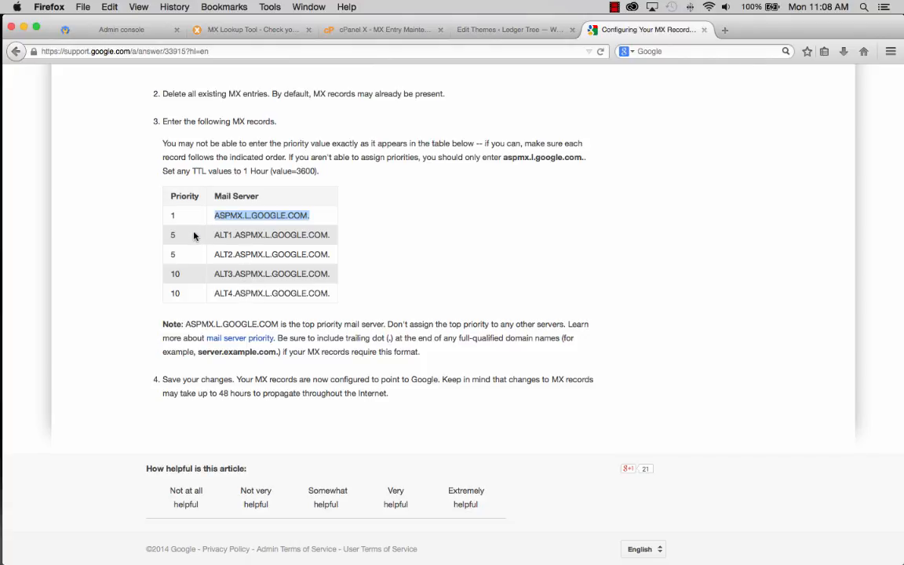
- Copy ALT1.ASPMX.L.GOOGLE.COM. from Google's MX table
{"action": "left_click", "coordinate": [173, 233]}
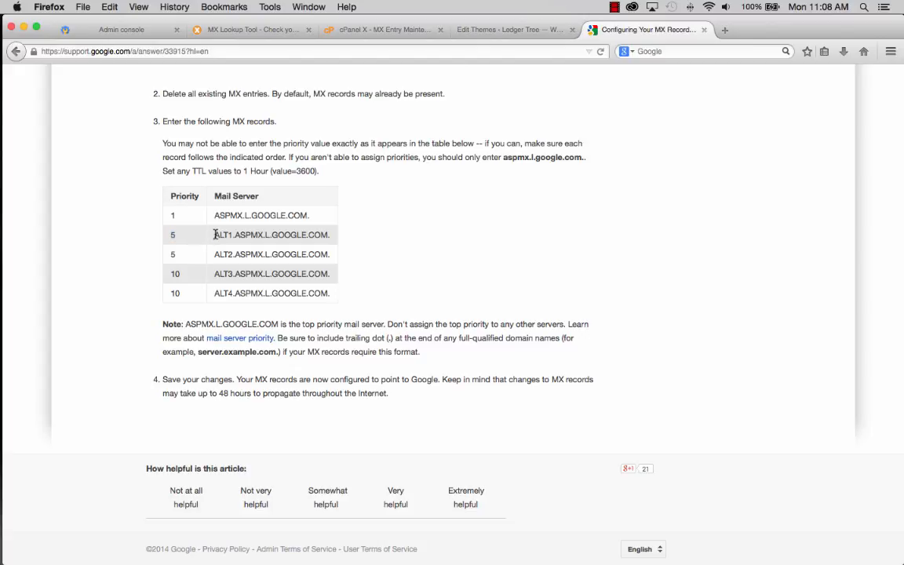
{"action": "left_click_drag", "start_coordinate": [215, 234], "coordinate": [334, 242]}
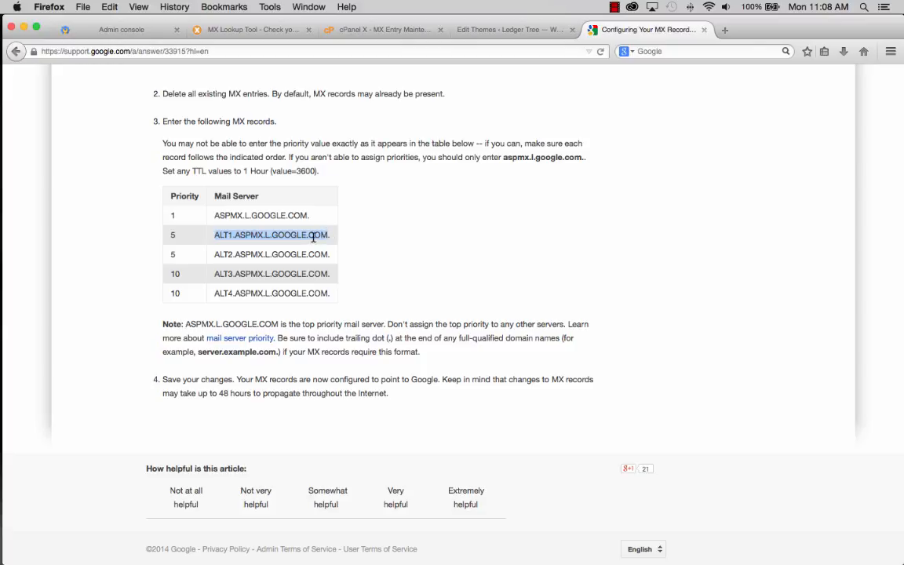
{"action": "right_click", "coordinate": [313, 238]}
{"action": "left_click", "coordinate": [338, 316]}
- In cPanel, add a priority 5 MX record pointing to ALT1.ASPMX.L.GOOGLE.COM
{"action": "left_click", "coordinate": [384, 30]}
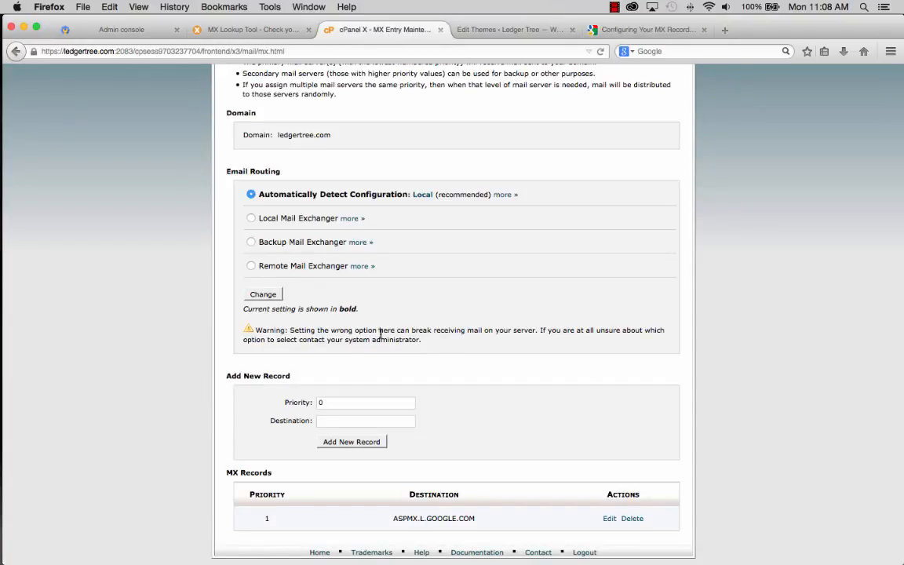
{"action": "left_click", "coordinate": [335, 400]}
{"action": "scroll", "coordinate": [310, 402], "scroll_direction": "up", "scroll_amount": 1}
{"action": "type", "text": "5"}
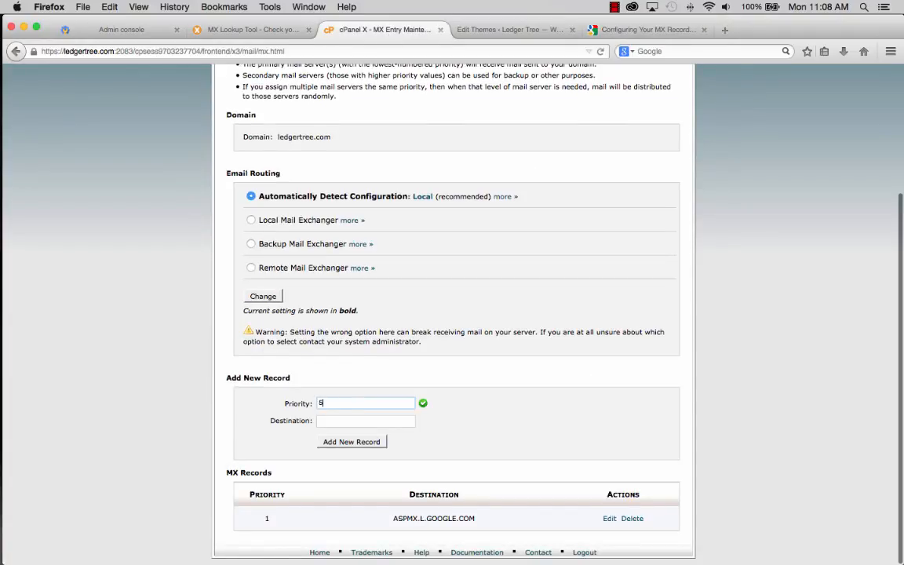
{"action": "right_click", "coordinate": [339, 423]}
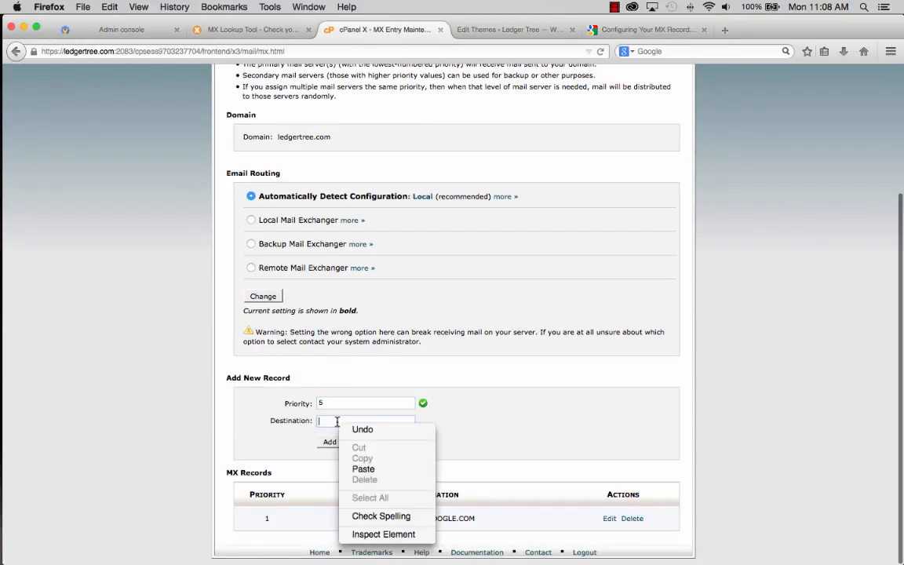
{"action": "left_click", "coordinate": [363, 468]}
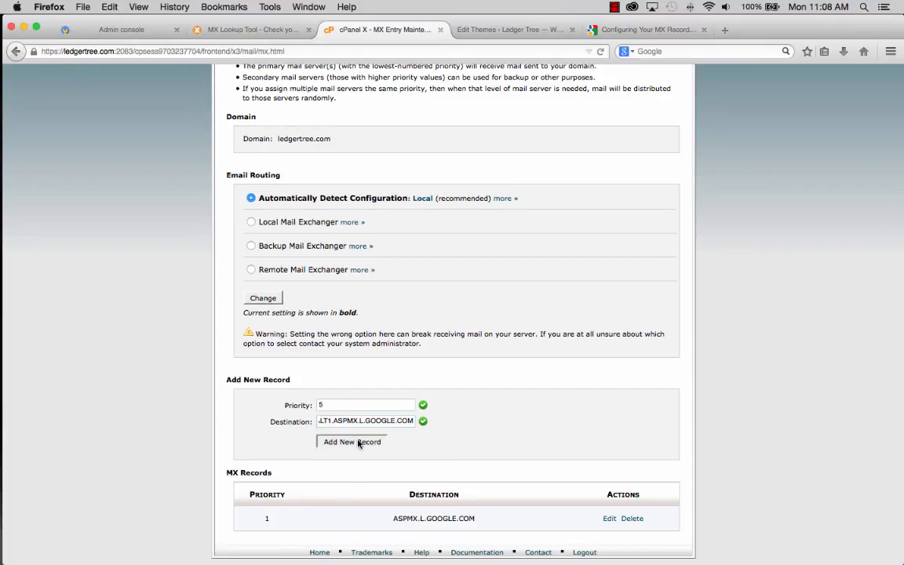
{"action": "left_click", "coordinate": [359, 442]}
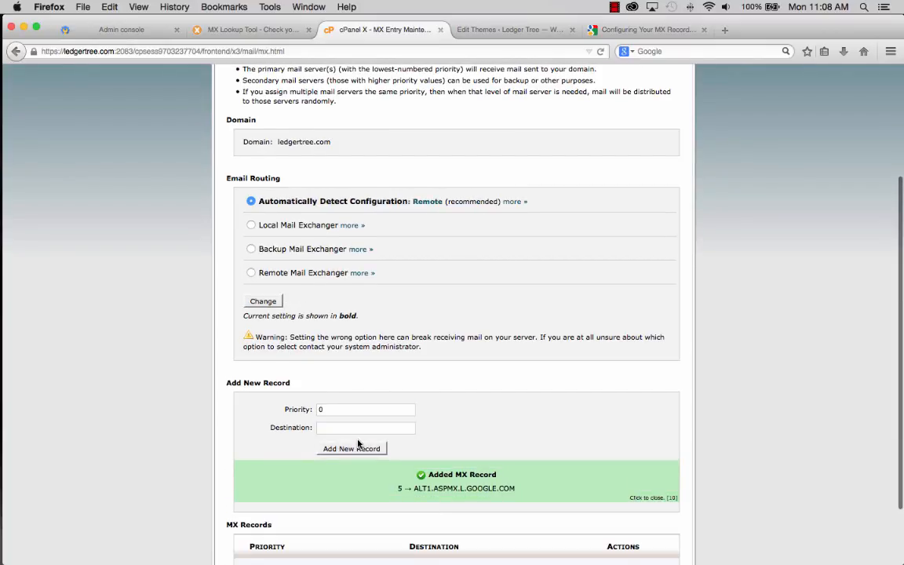
{"action": "scroll", "coordinate": [463, 359], "scroll_direction": "down", "scroll_amount": 2}
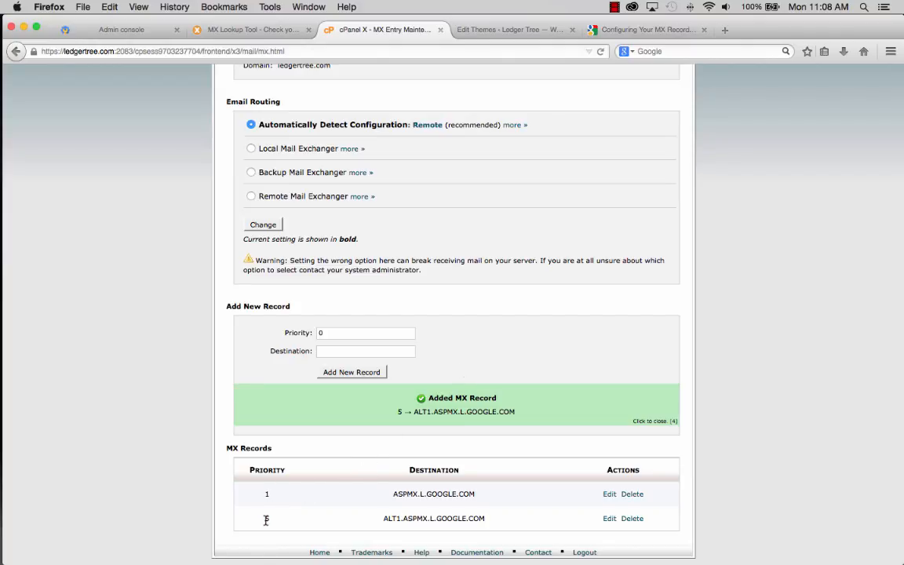
- Copy ALT2.ASPMX.L.GOOGLE.COM. from Google's MX records article
{"action": "left_click", "coordinate": [616, 32]}
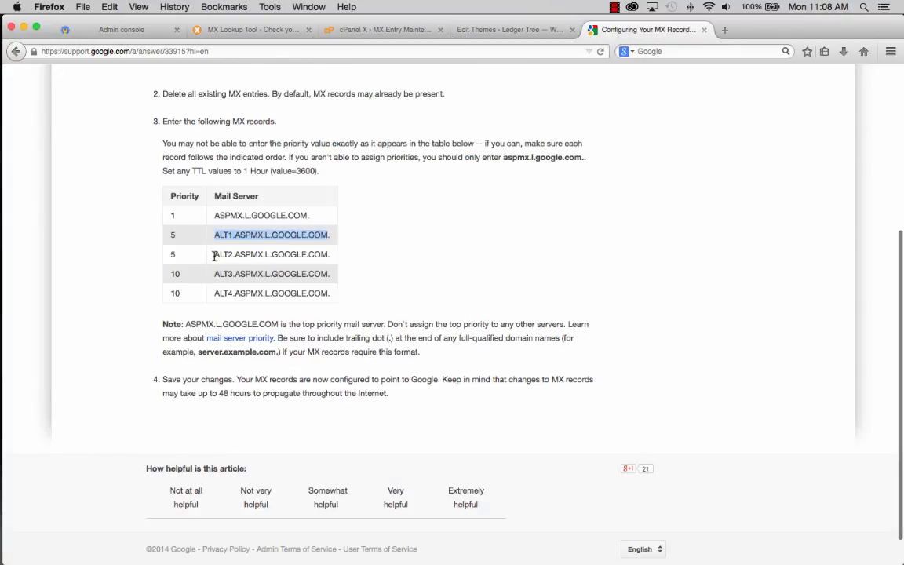
{"action": "left_click_drag", "start_coordinate": [214, 255], "coordinate": [320, 251]}
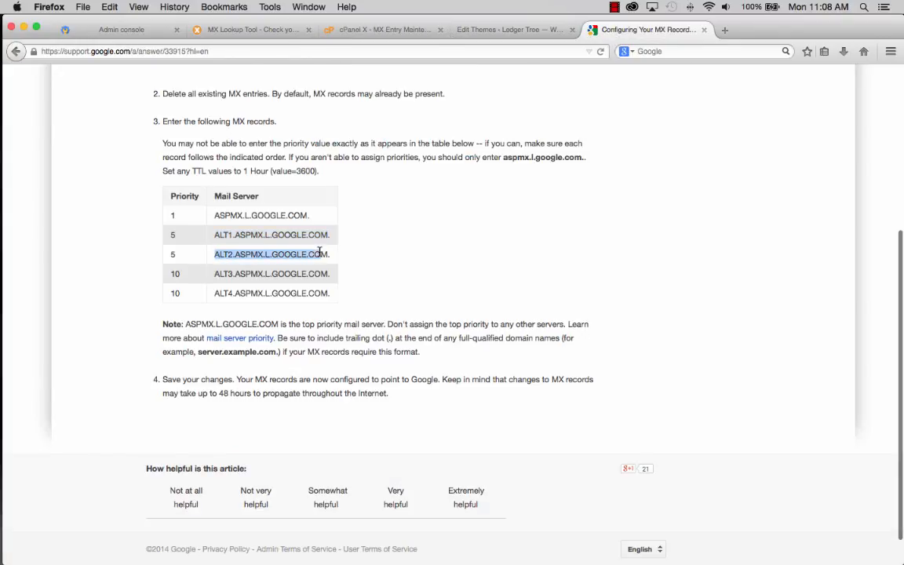
{"action": "right_click", "coordinate": [317, 254]}
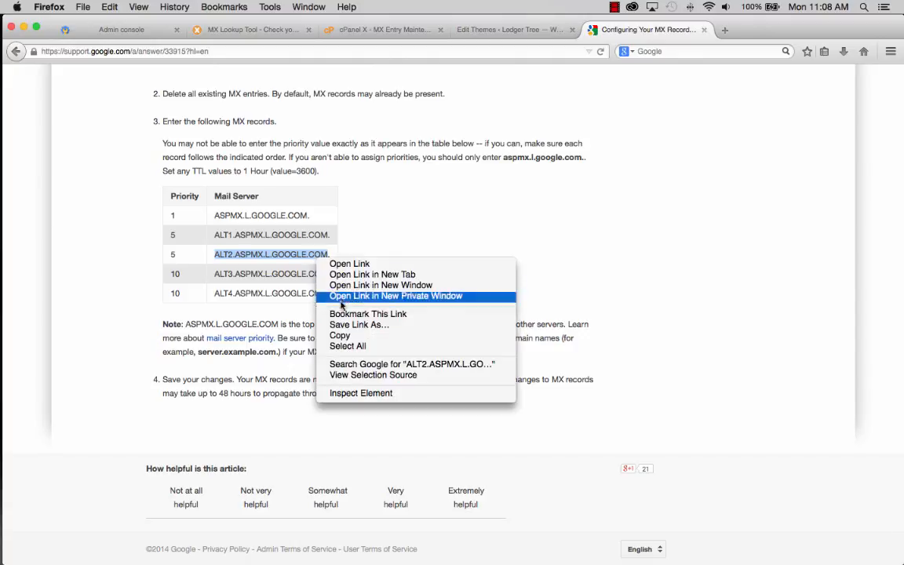
{"action": "left_click", "coordinate": [341, 335]}
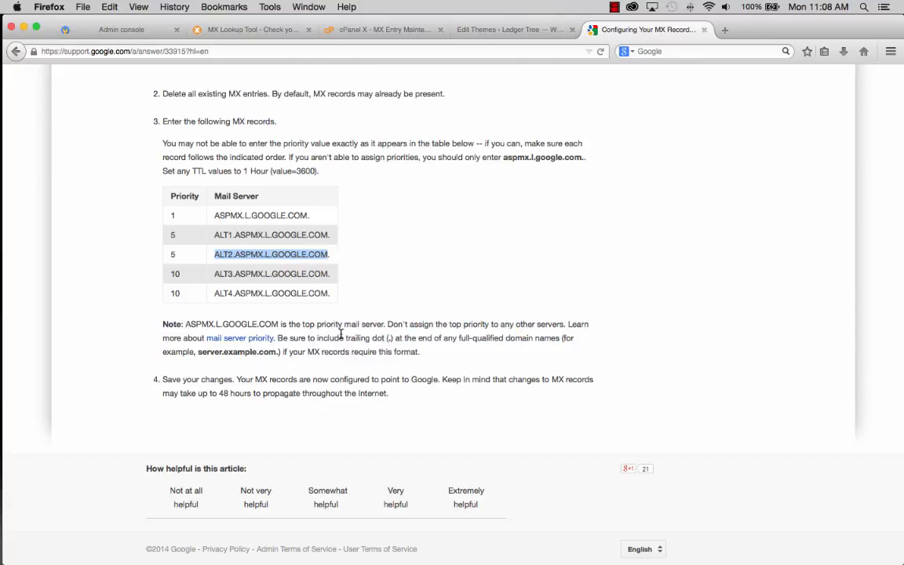
{"action": "left_click", "coordinate": [234, 236]}
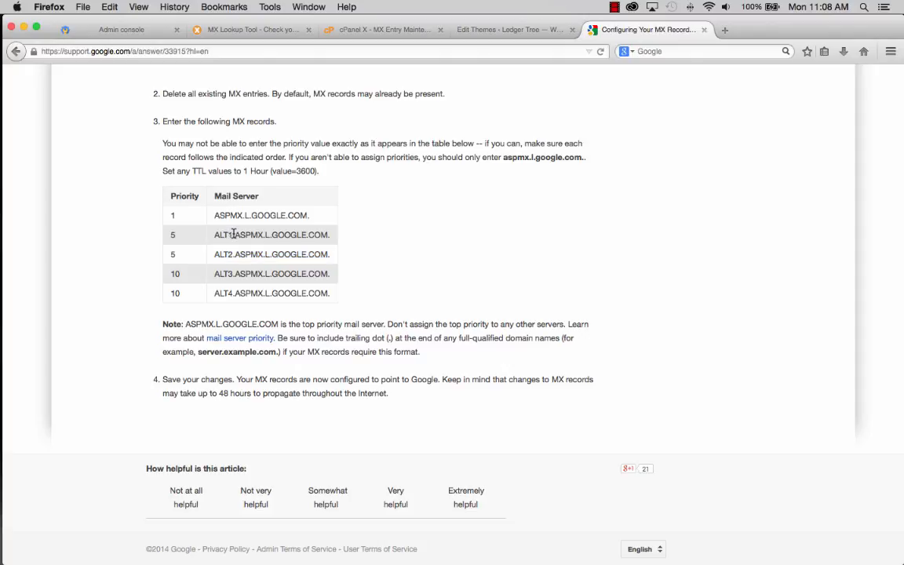
- In cPanel, add a priority 5 MX record pointing to ALT2.ASPMX.L.GOOGLE.COM
{"action": "left_click", "coordinate": [376, 31]}
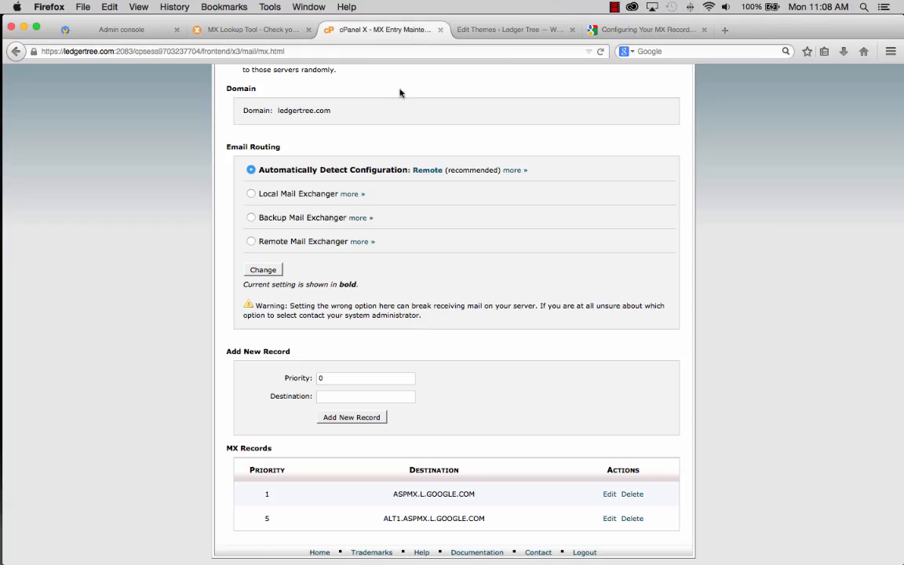
{"action": "left_click", "coordinate": [335, 377]}
{"action": "key", "text": "BackSpace"}
{"action": "type", "text": "5"}
{"action": "left_click", "coordinate": [329, 396]}
{"action": "right_click", "coordinate": [334, 396]}
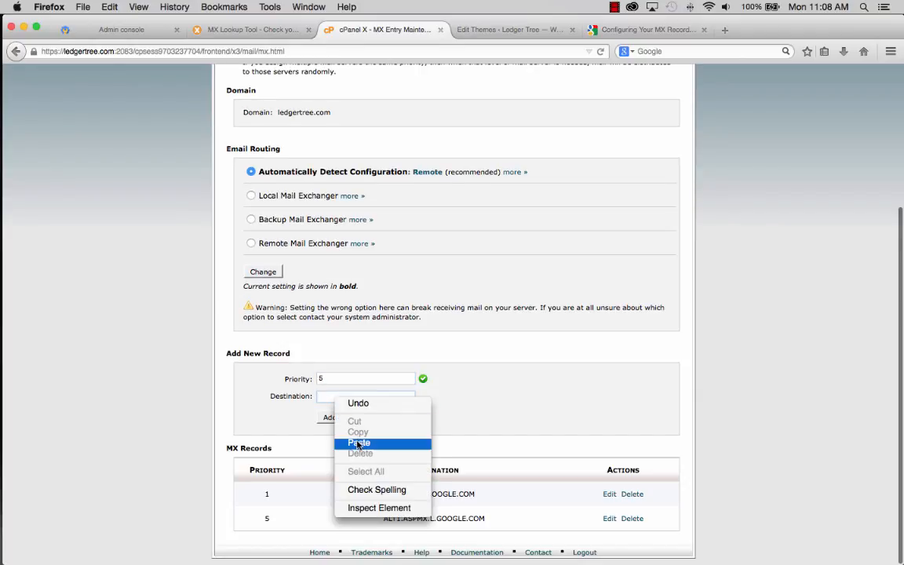
{"action": "left_click", "coordinate": [358, 443]}
{"action": "left_click", "coordinate": [356, 417]}
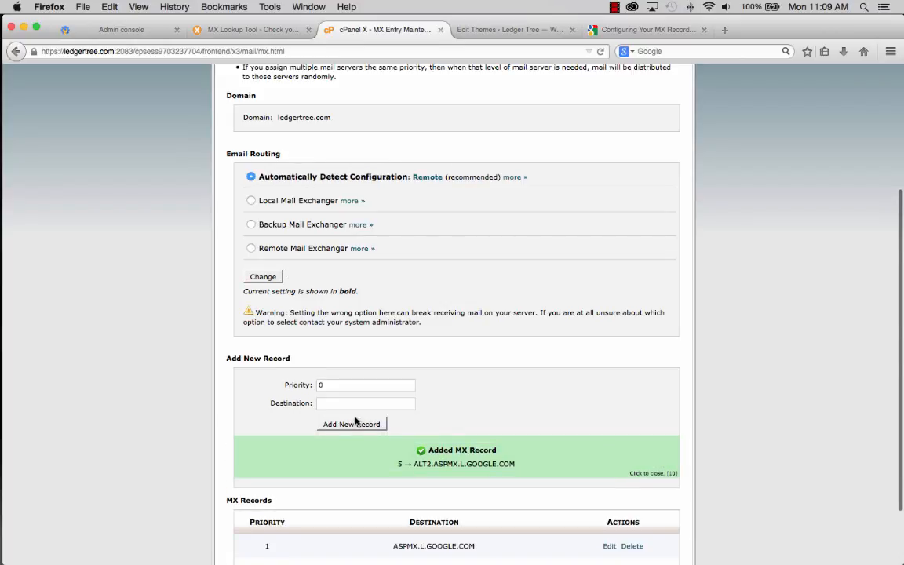
{"action": "scroll", "coordinate": [466, 395], "scroll_direction": "down", "scroll_amount": 2}
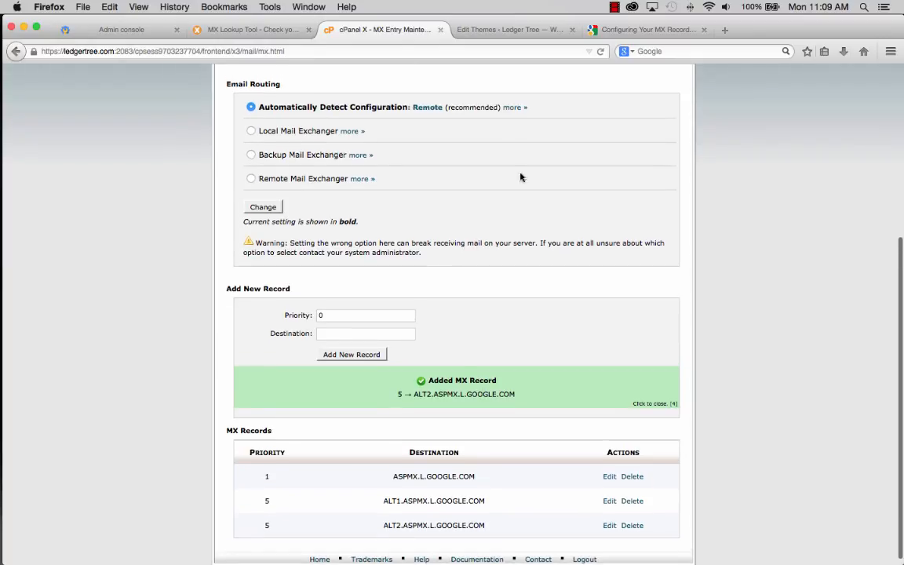
{"action": "left_click", "coordinate": [636, 29]}
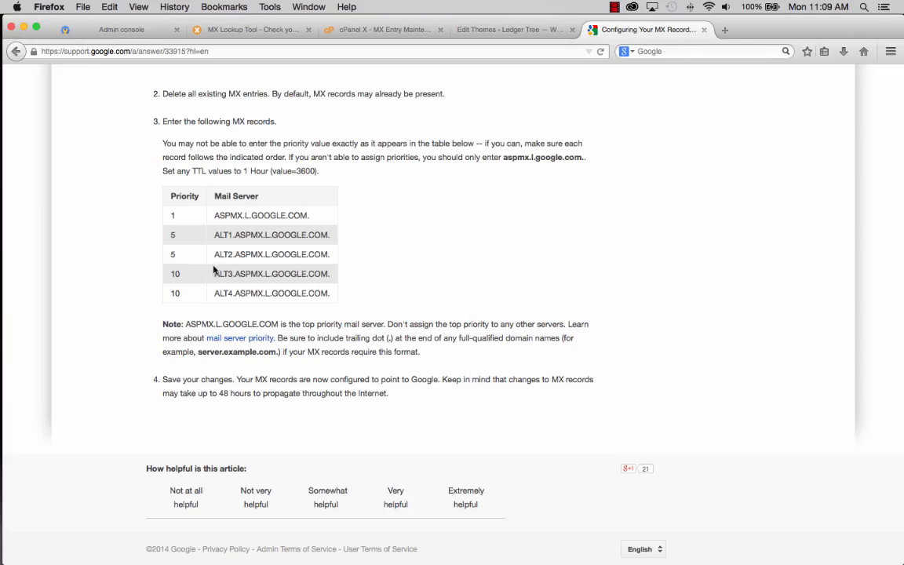
- Copy ALT3.ASPMX.L.GOOGLE.COM. from Google's MX records article
{"action": "scroll", "coordinate": [216, 274], "scroll_direction": "up", "scroll_amount": 1}
{"action": "left_click_drag", "start_coordinate": [215, 274], "coordinate": [324, 274]}
{"action": "right_click", "coordinate": [322, 280]}
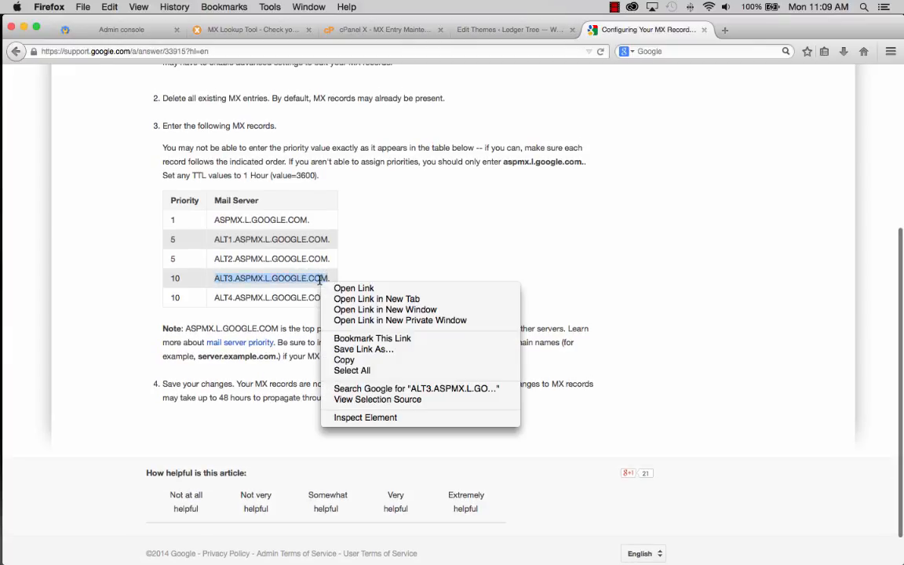
{"action": "left_click", "coordinate": [339, 361]}
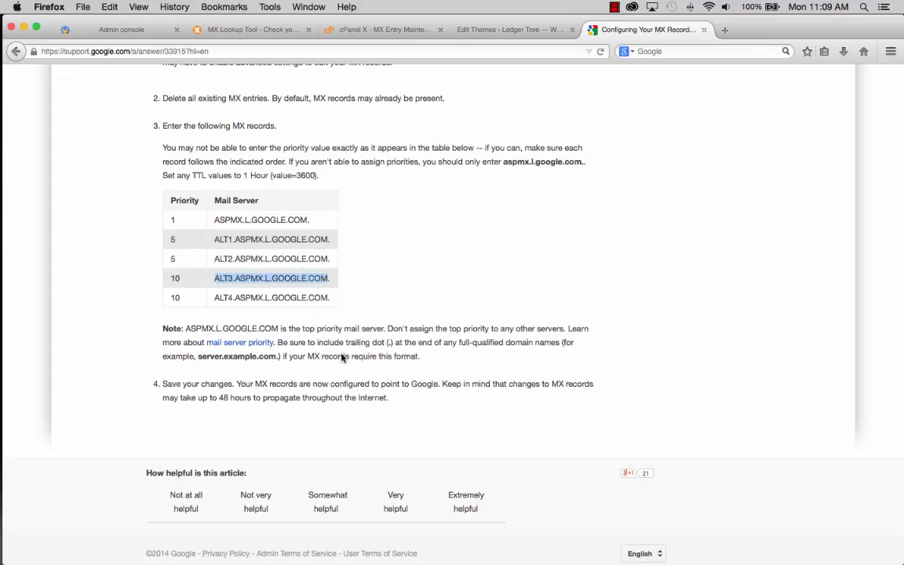
- In cPanel, add a priority 10 MX record pointing to ALT3.ASPMX.L.GOOGLE.COM
{"action": "left_click", "coordinate": [385, 31]}
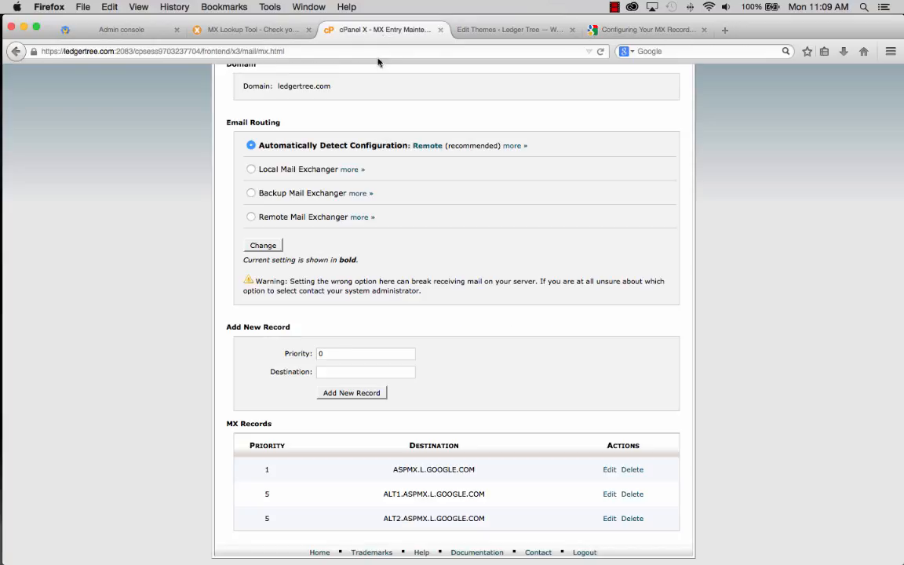
{"action": "left_click", "coordinate": [318, 354]}
{"action": "type", "text": "1"}
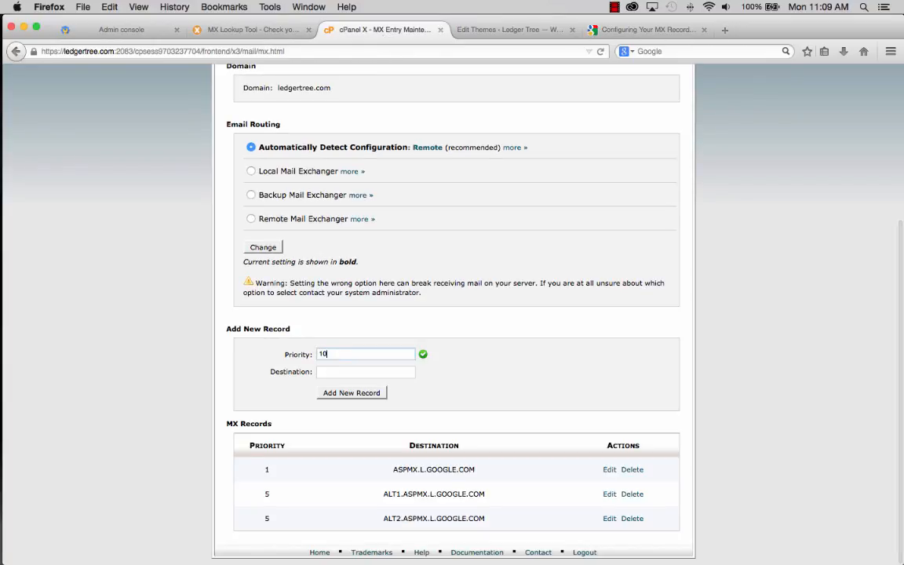
{"action": "right_click", "coordinate": [330, 372]}
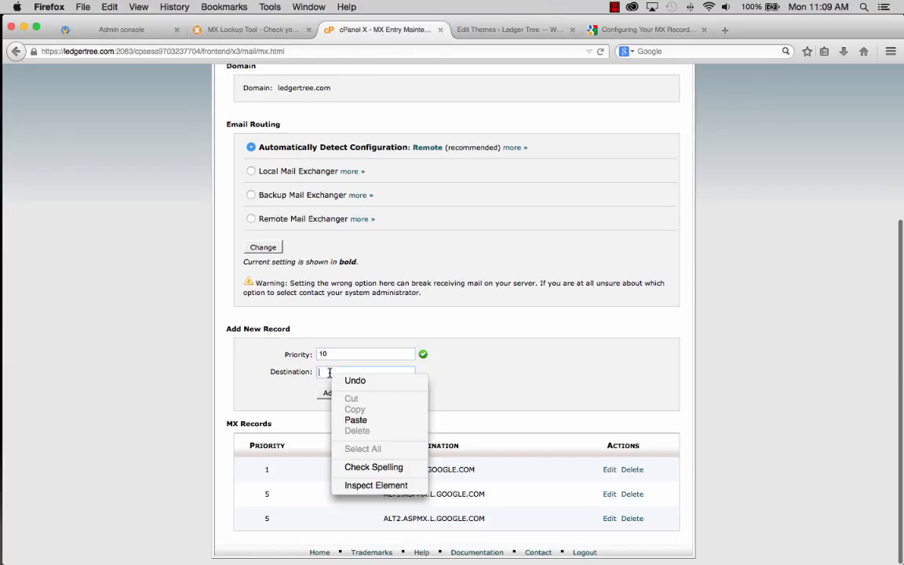
{"action": "left_click", "coordinate": [357, 420]}
{"action": "left_click", "coordinate": [356, 394]}
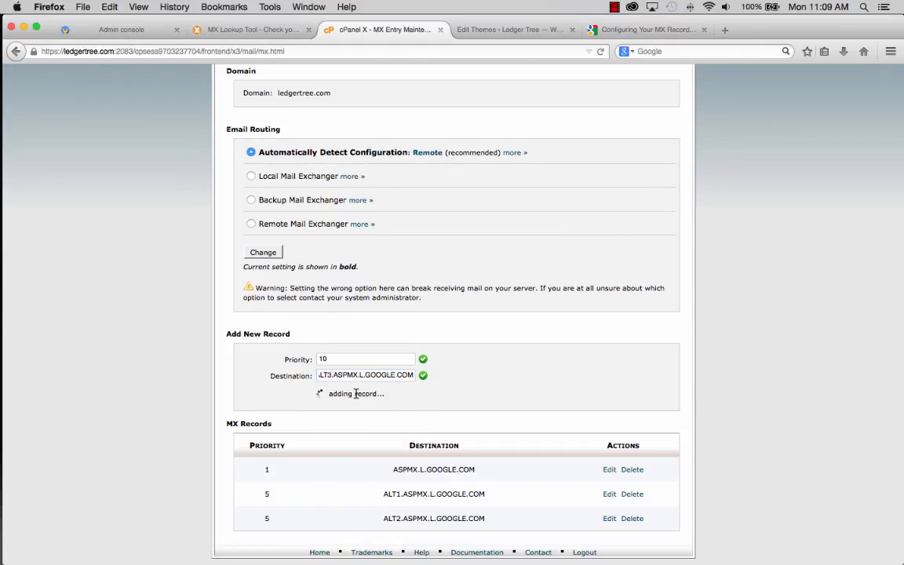
{"action": "scroll", "coordinate": [356, 395], "scroll_direction": "down", "scroll_amount": 2}
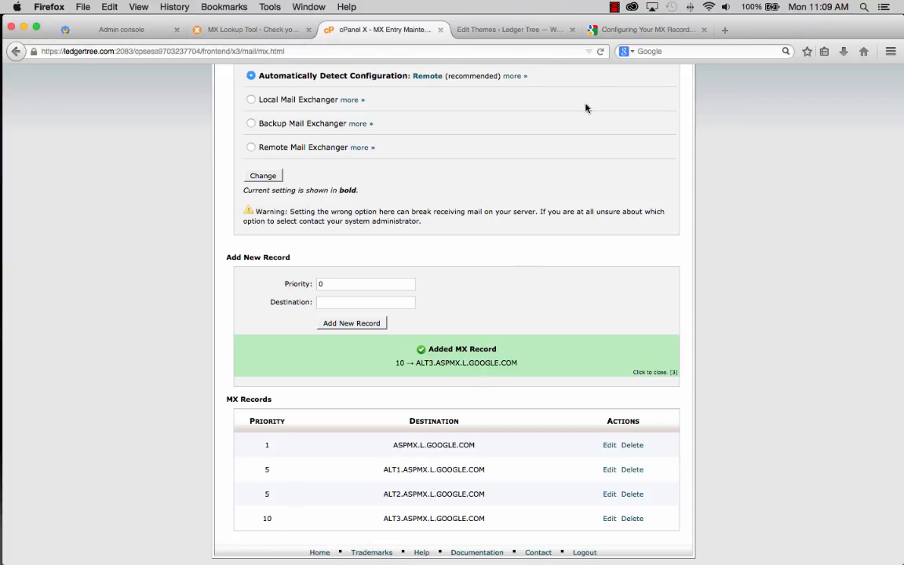
{"action": "left_click", "coordinate": [612, 31]}
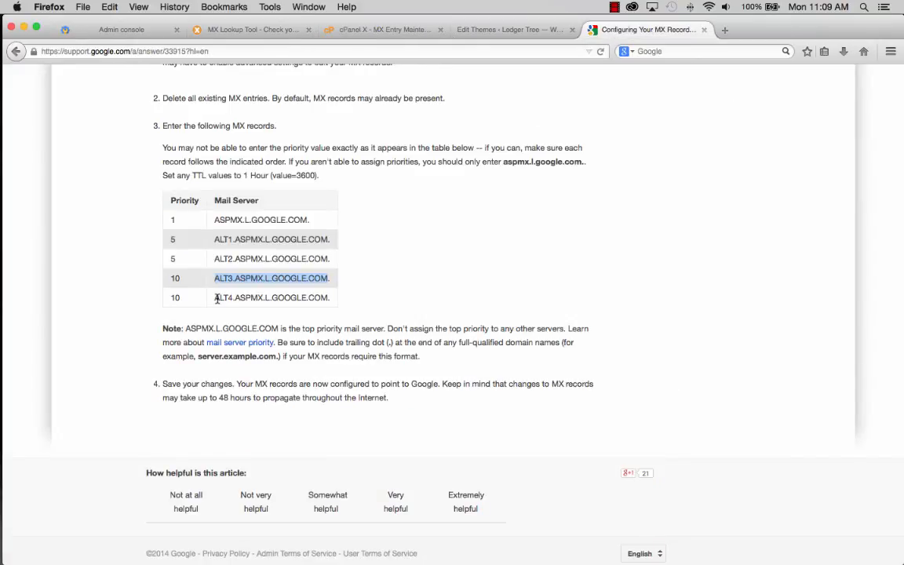
- Copy ALT4.ASPMX.L.GOOGLE.COM from the article and add it in cPanel as a priority 10 MX record
{"action": "left_click_drag", "start_coordinate": [214, 297], "coordinate": [325, 297]}
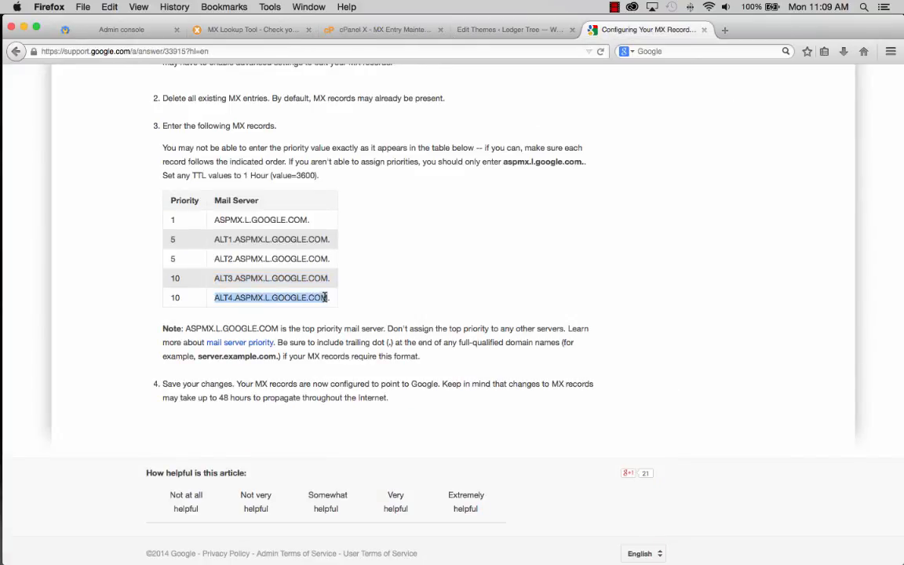
{"action": "right_click", "coordinate": [326, 297]}
{"action": "left_click", "coordinate": [343, 376]}
{"action": "left_click", "coordinate": [384, 30]}
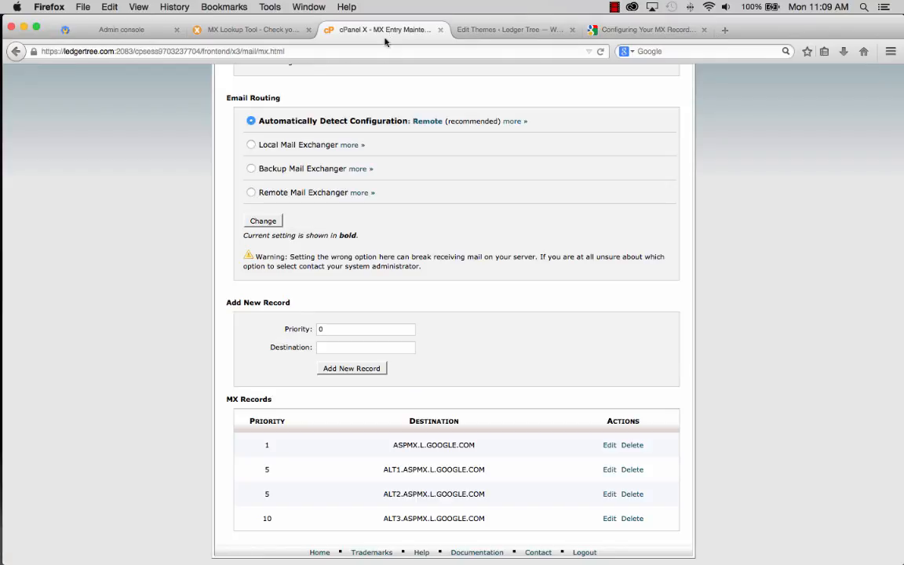
{"action": "left_click_drag", "start_coordinate": [336, 329], "coordinate": [314, 329]}
{"action": "type", "text": "10"}
{"action": "right_click", "coordinate": [329, 349]}
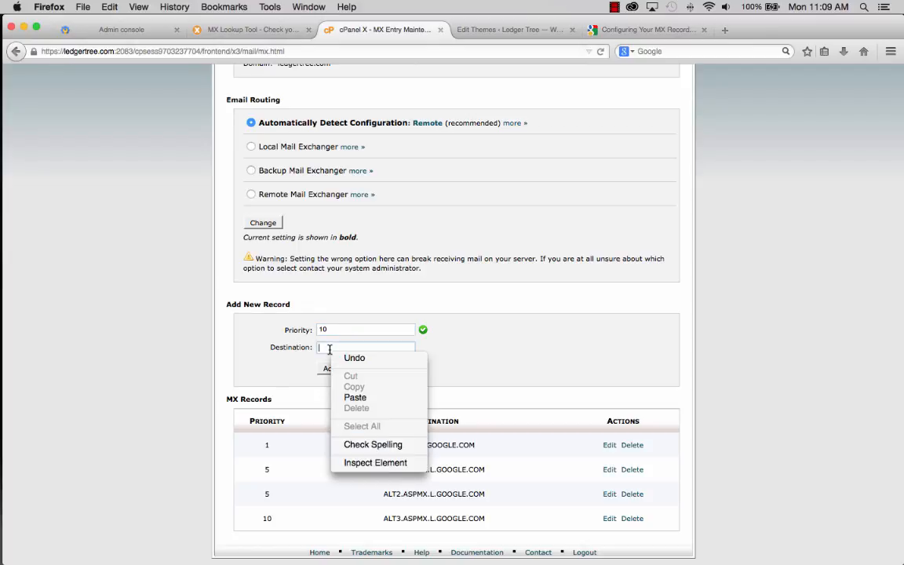
{"action": "left_click", "coordinate": [355, 398]}
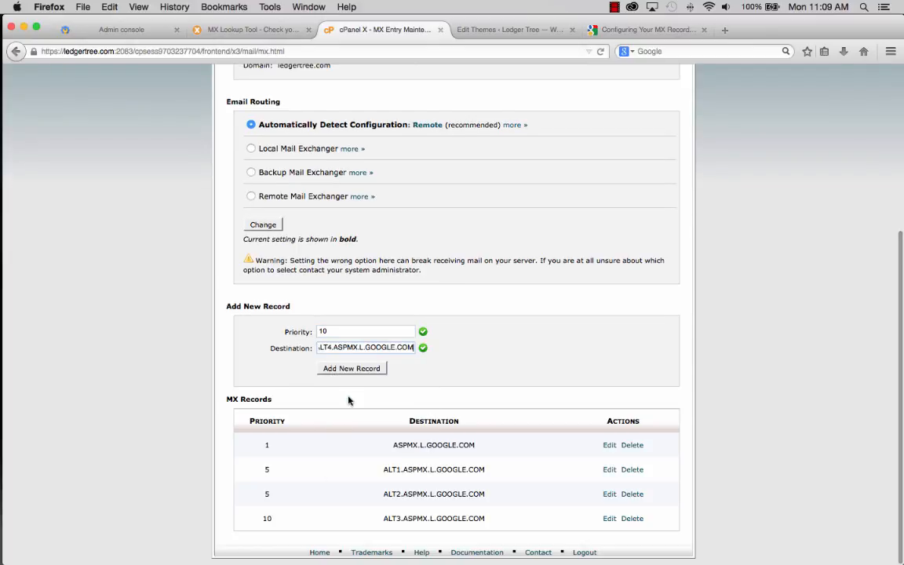
{"action": "left_click", "coordinate": [356, 369]}
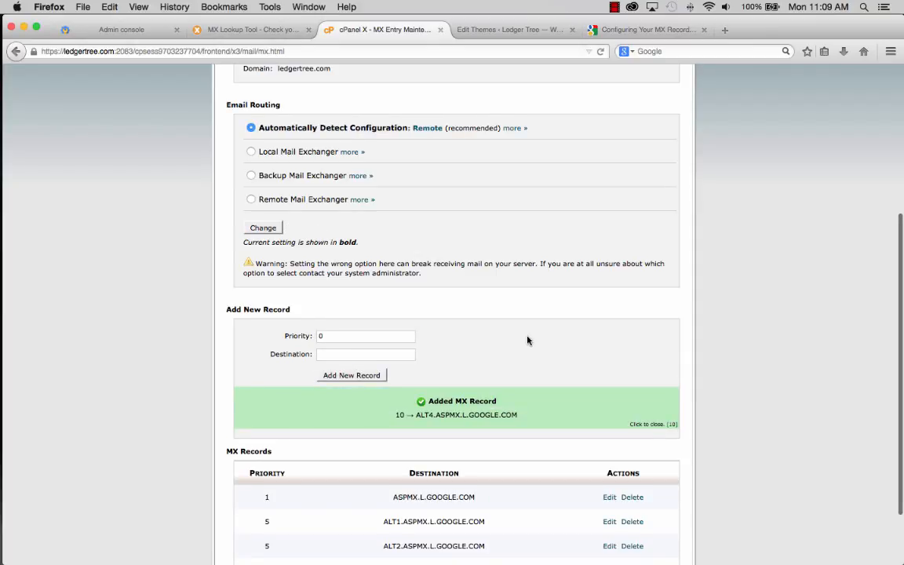
{"action": "scroll", "coordinate": [529, 340], "scroll_direction": "down", "scroll_amount": 3}
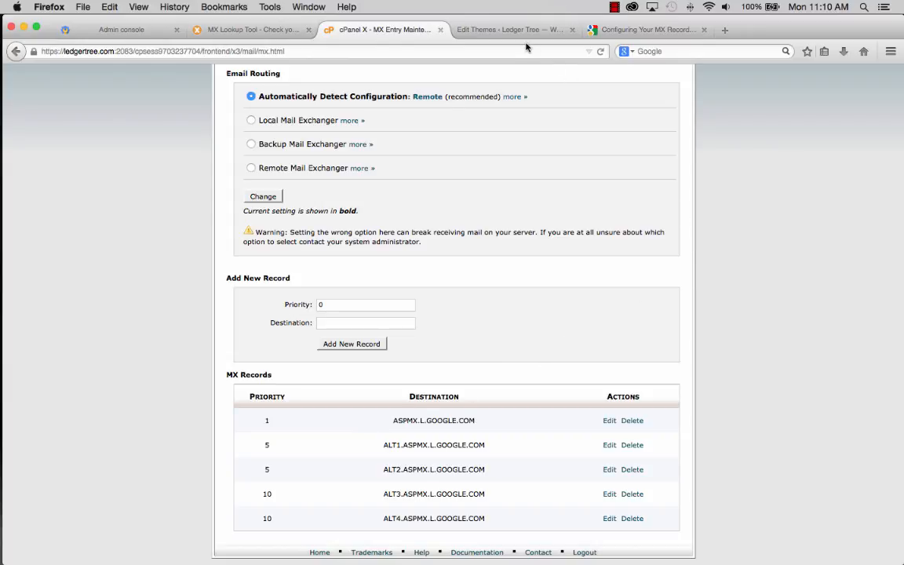
- In the Google Admin console, launch SET UP BILLING for the 30-day trial account
{"action": "left_click", "coordinate": [117, 33]}
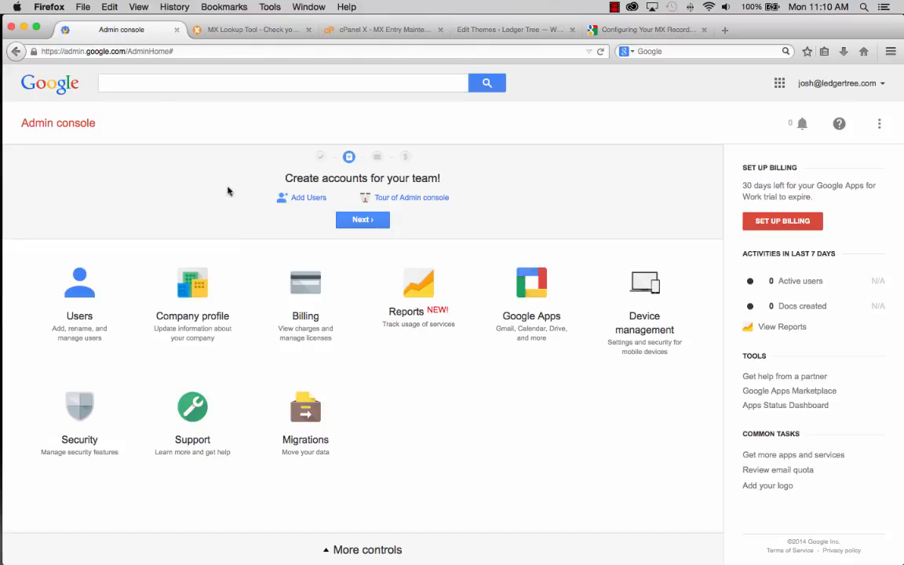
{"action": "left_click", "coordinate": [302, 197]}
{"action": "left_click", "coordinate": [429, 198]}
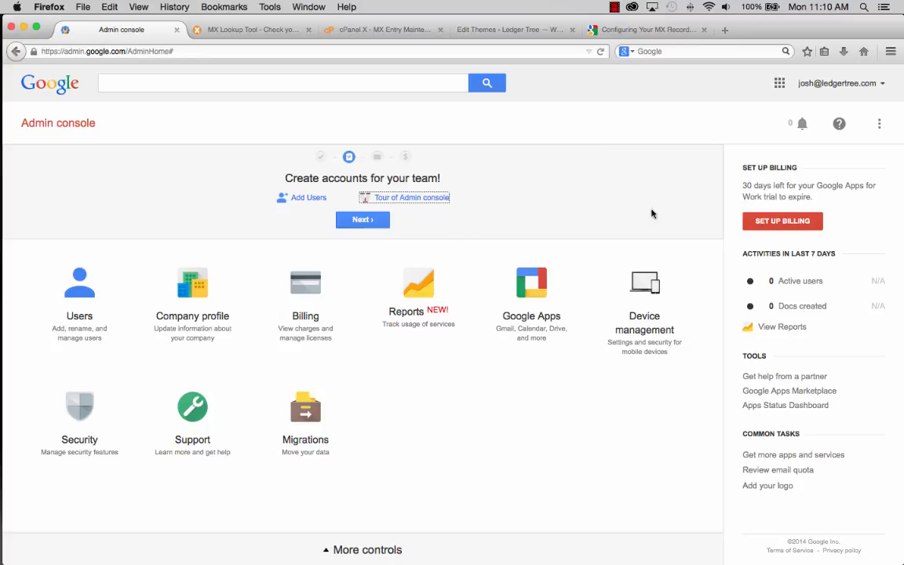
{"action": "left_click", "coordinate": [771, 222]}
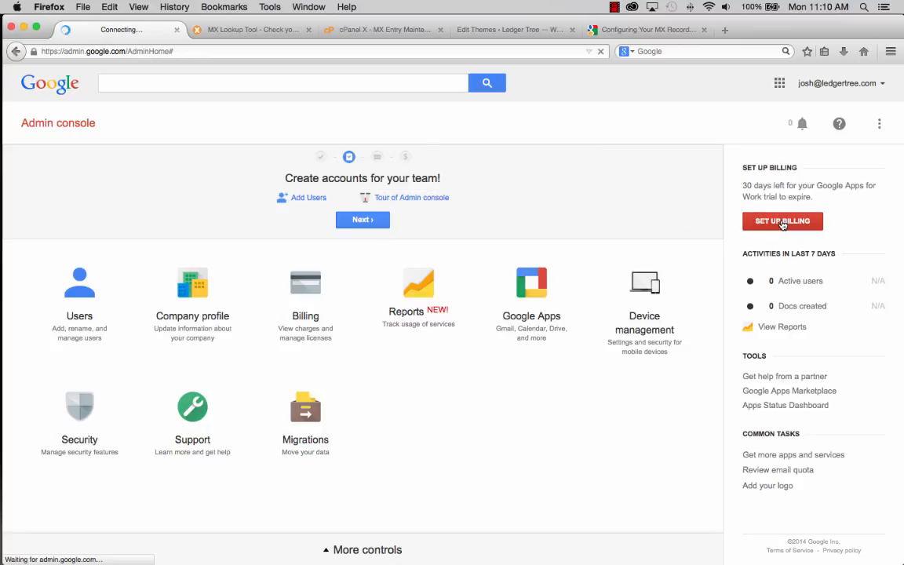